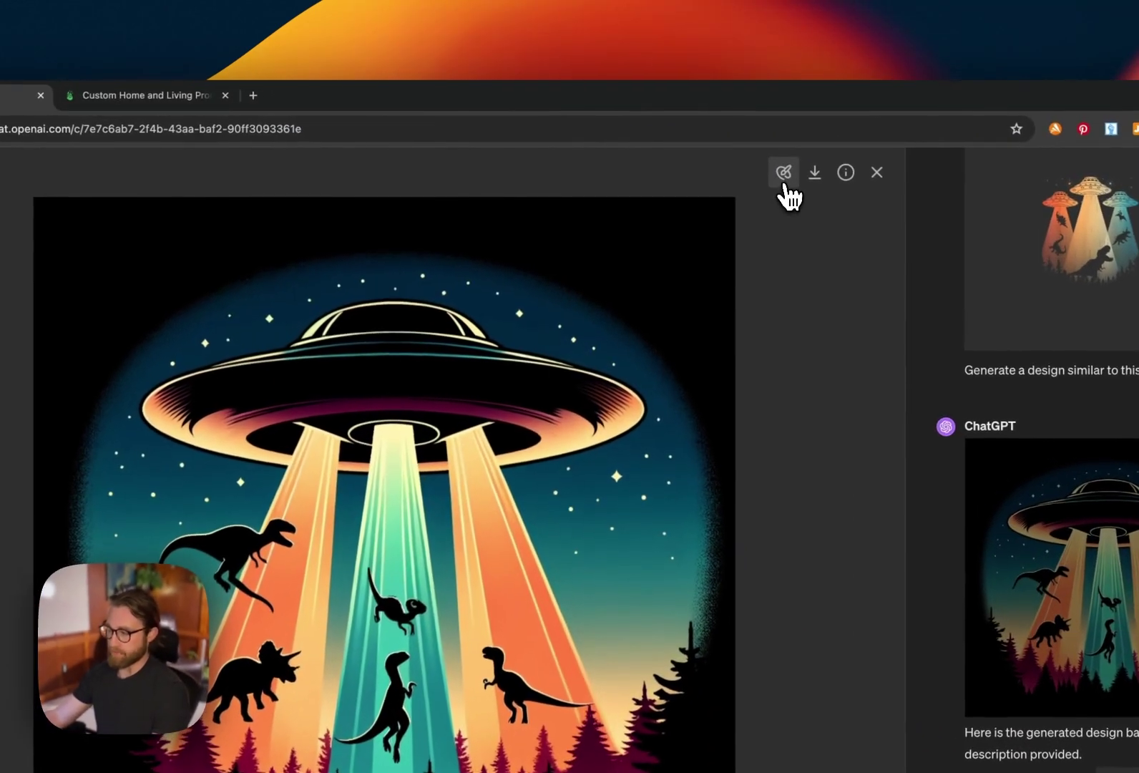
Mark the upper-left raptor's tail in the UFO design and start the edit prompt 'ufo bea'
left_click(785, 172)
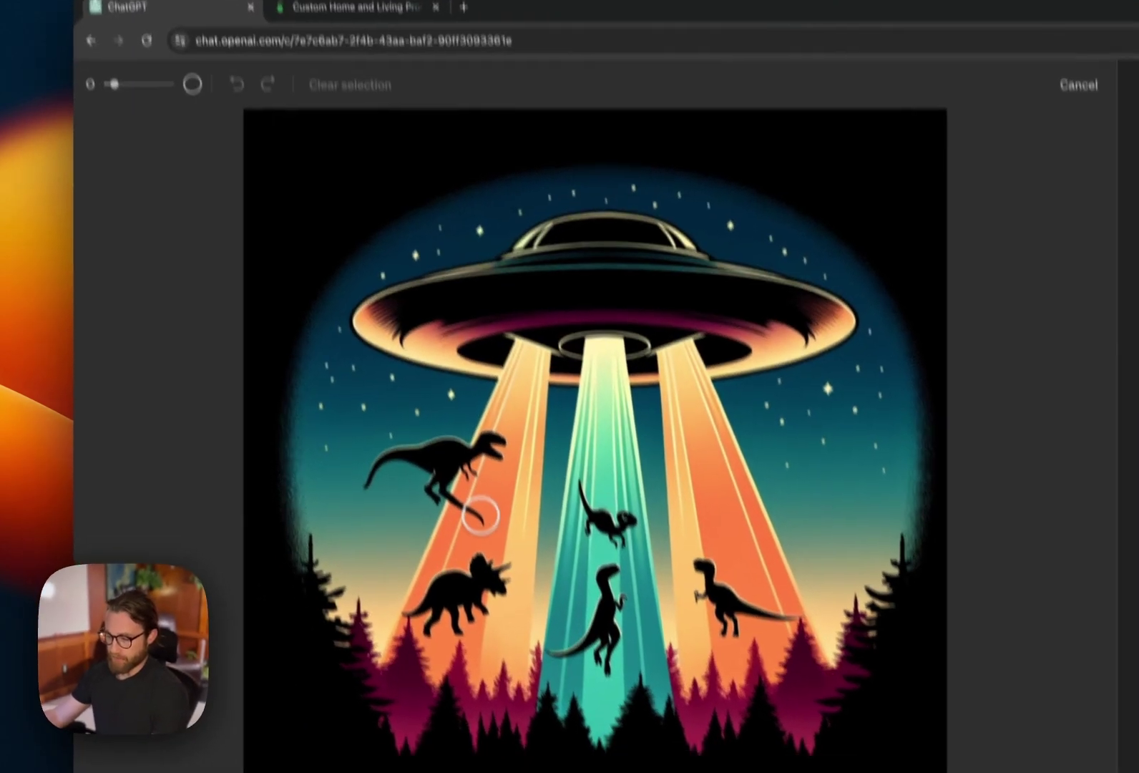
left_click_drag(494, 519, 462, 506)
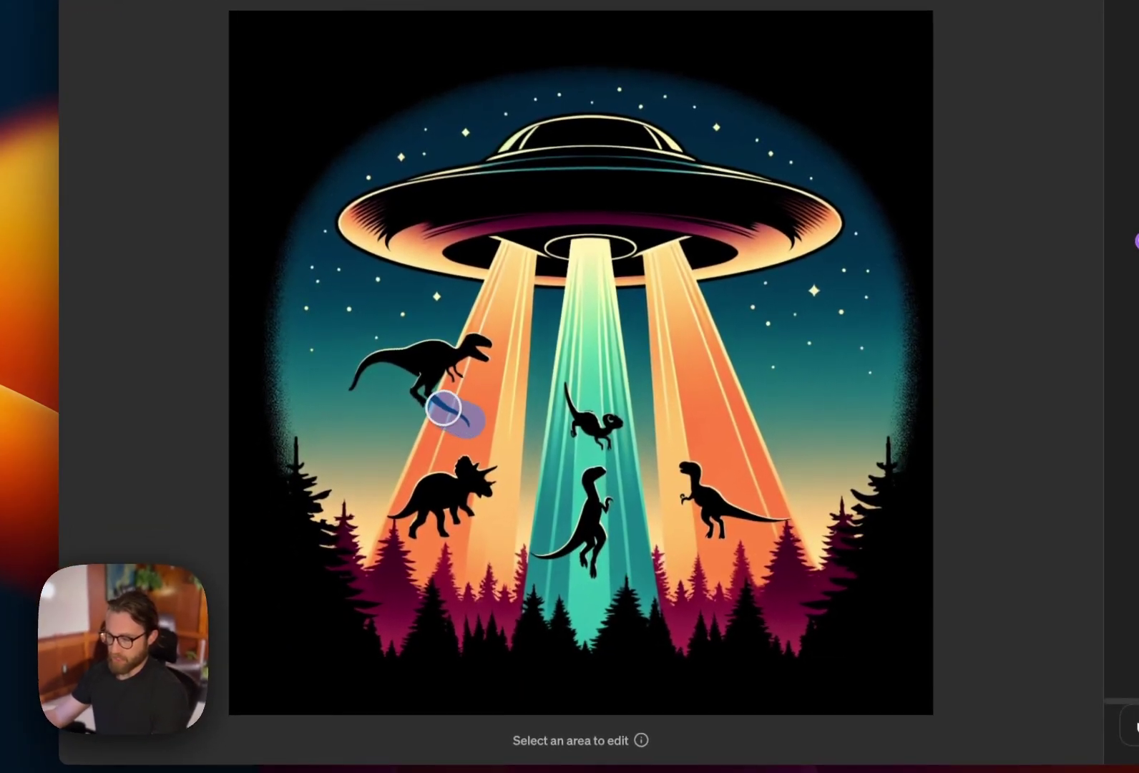
left_click_drag(444, 408, 458, 414)
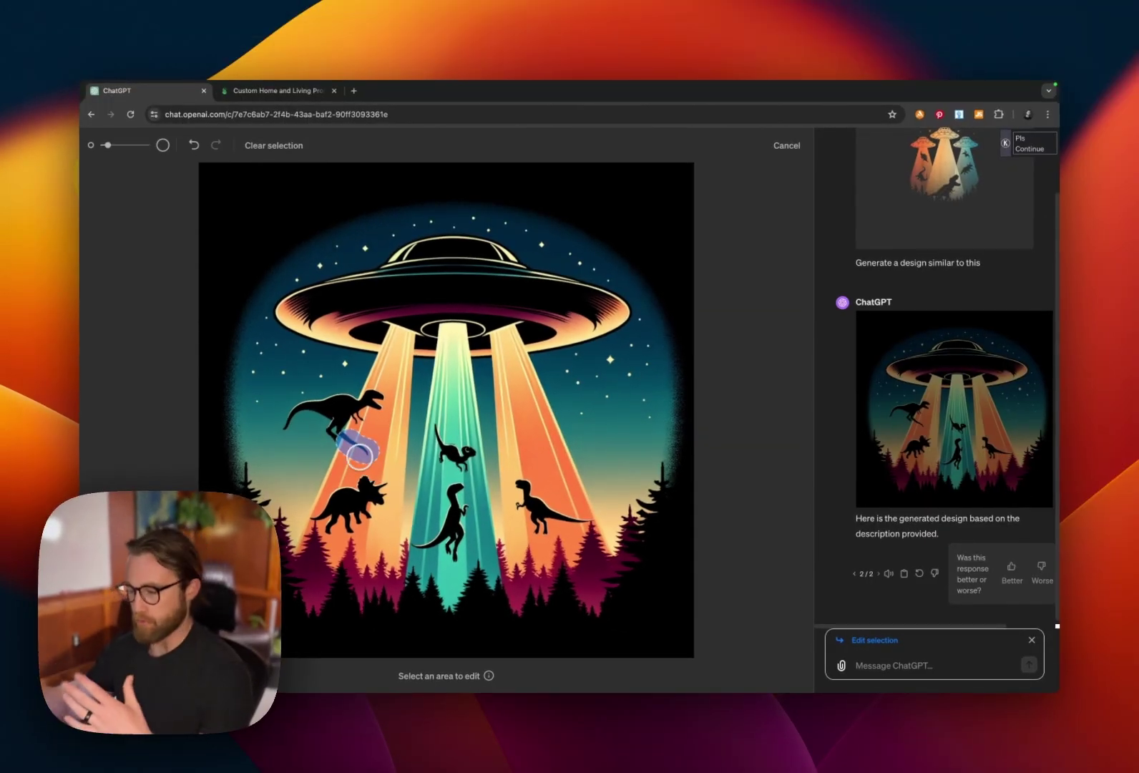
left_click(886, 670)
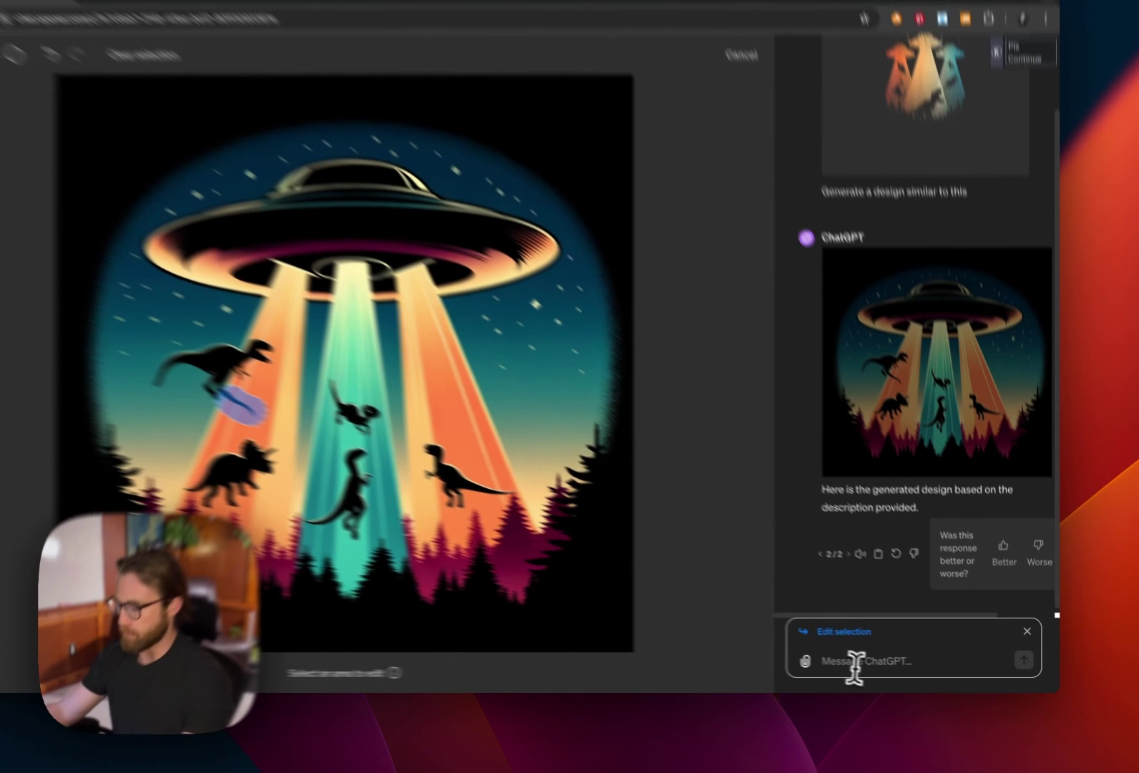
type("ufo ")
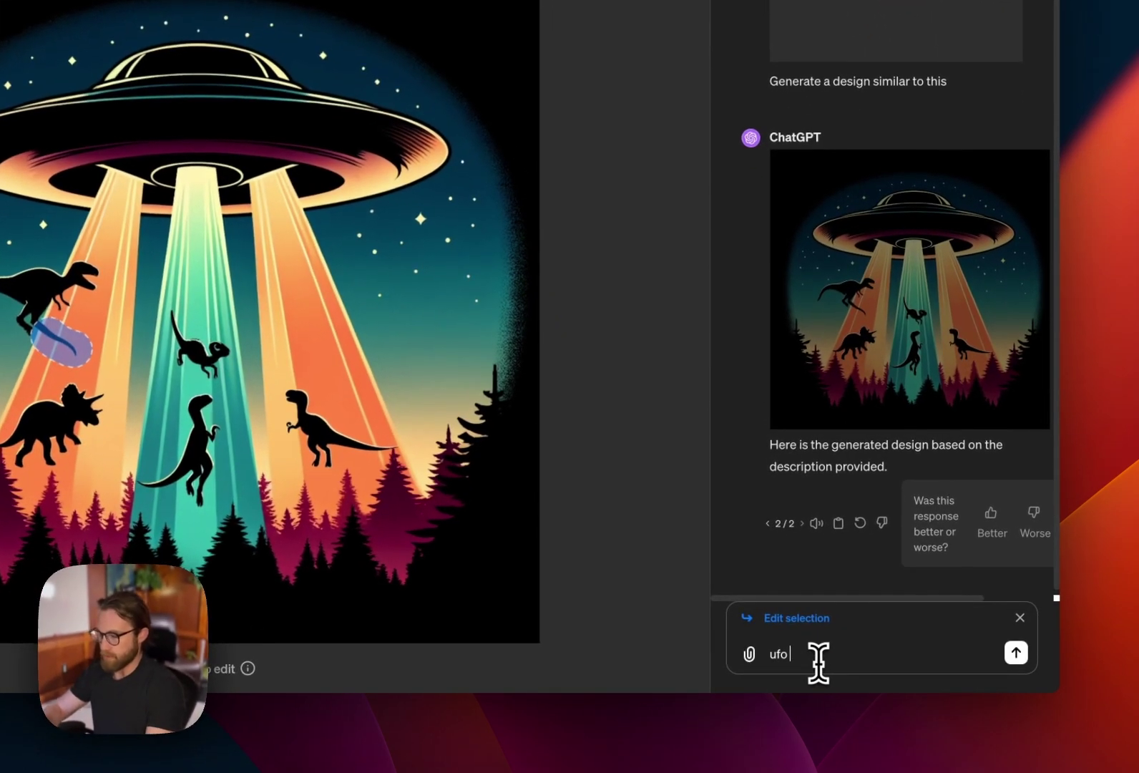
type("bea")
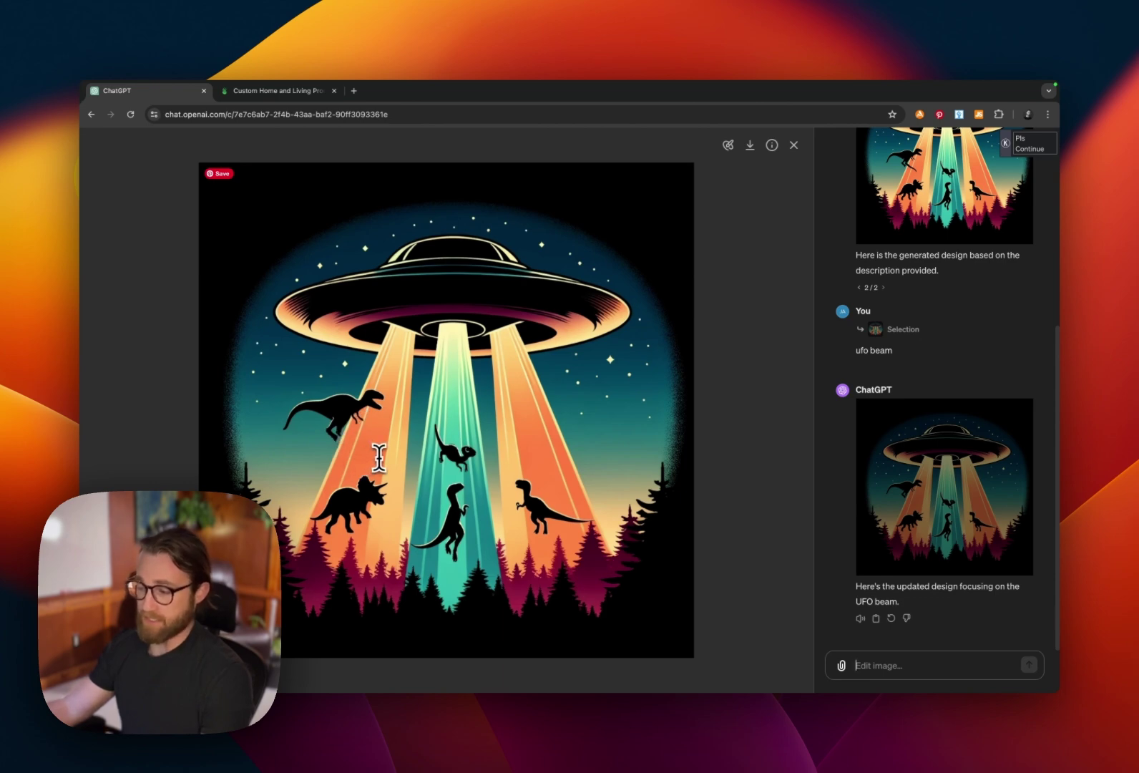
With a smaller brush, select the small dinosaur in the centre beam and send 'ufo beam'
left_click(727, 144)
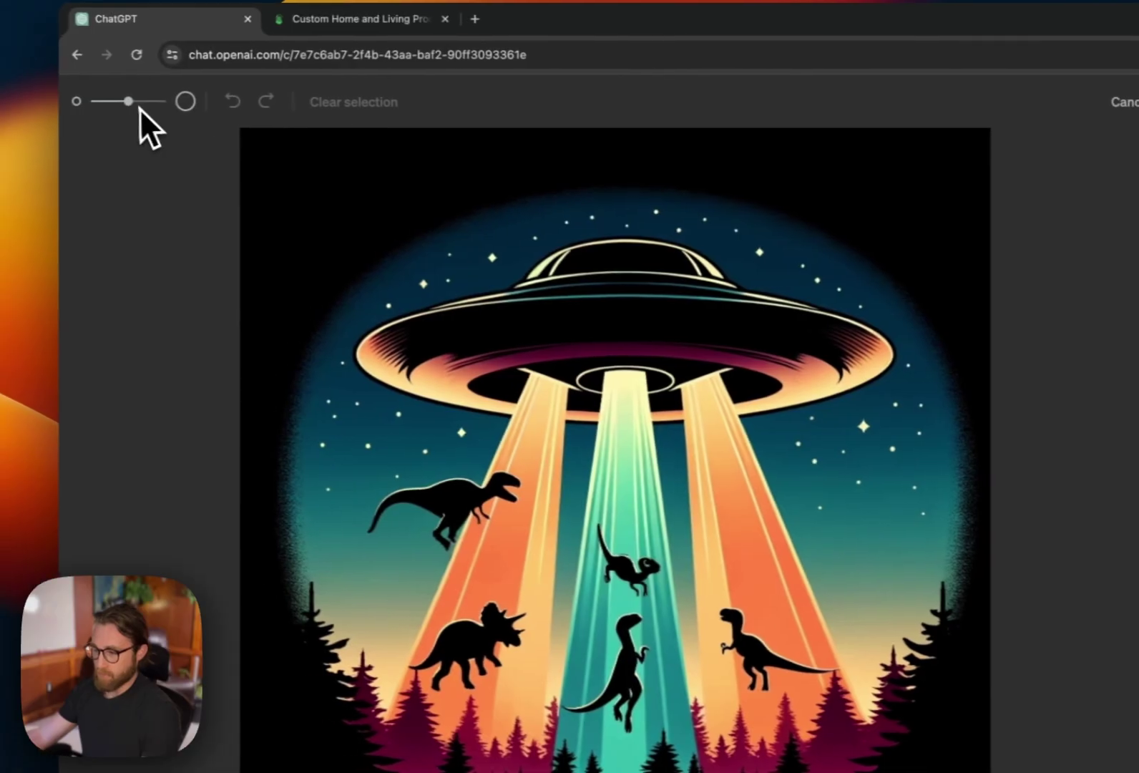
left_click_drag(135, 105, 107, 107)
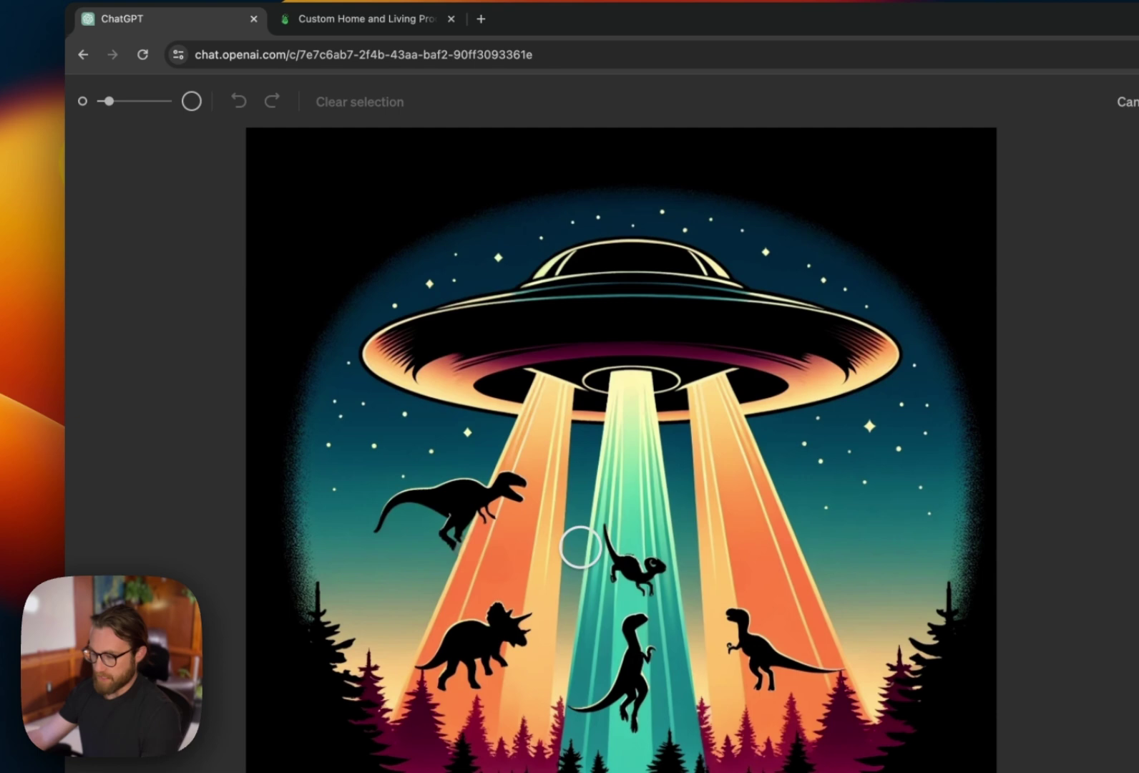
left_click_drag(607, 539, 628, 576)
mouse_move(415, 401)
left_mouse_down()
mouse_move(430, 397)
mouse_move(412, 372)
left_mouse_up()
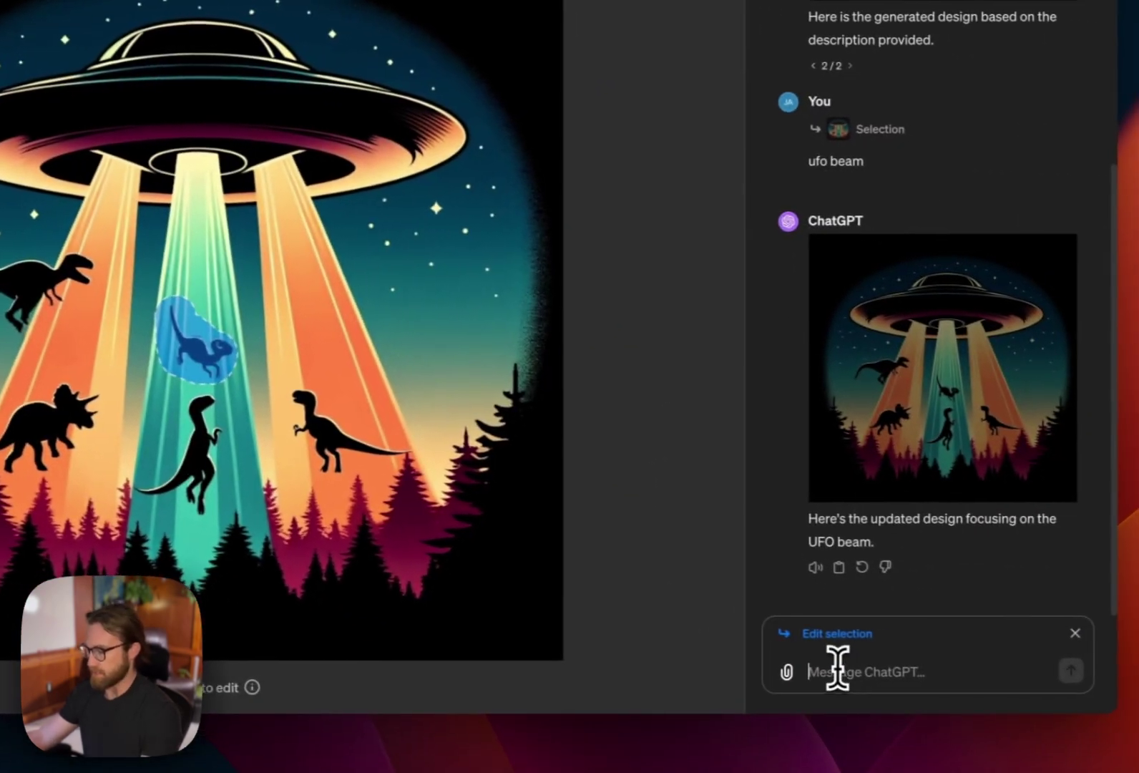
type("ufo beam")
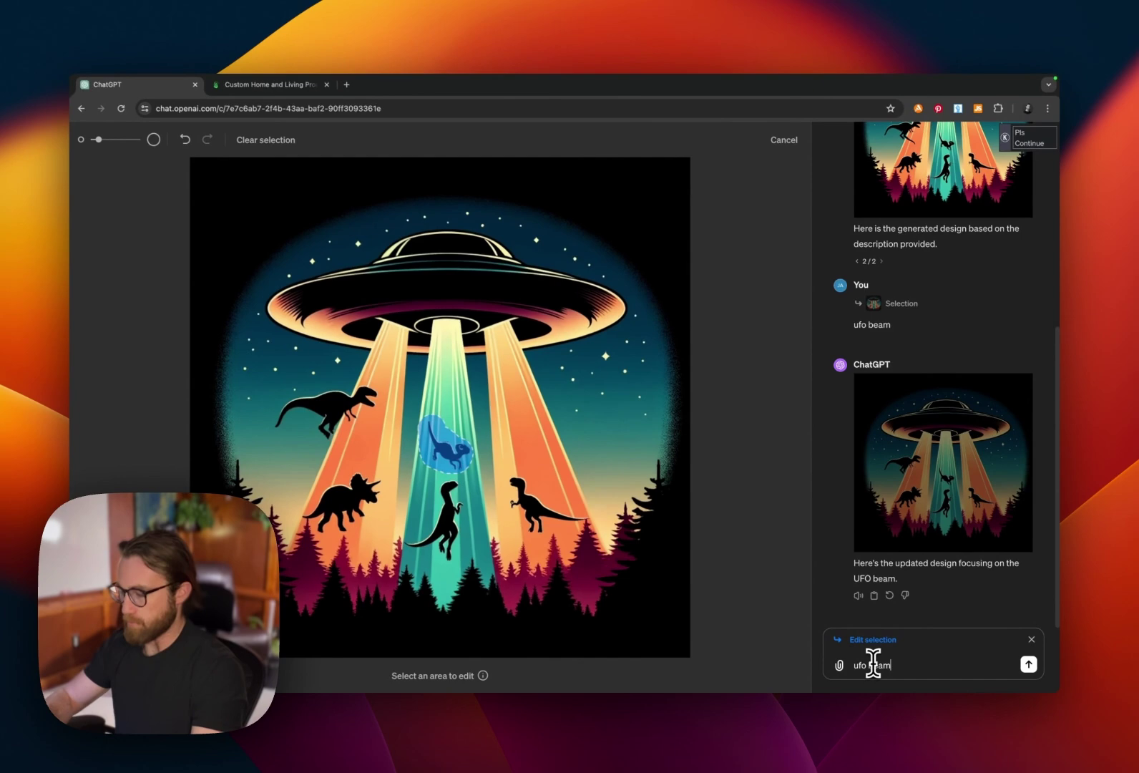
key("Return")
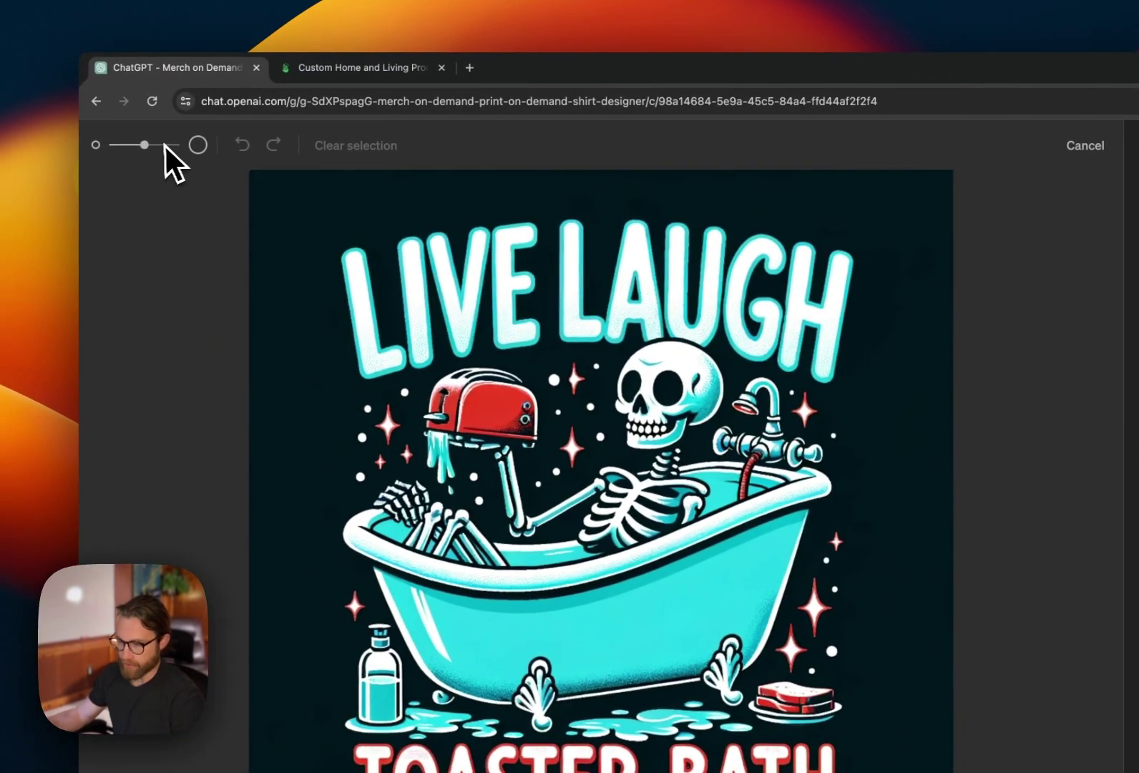
Select the scrubber area by the skeleton's left hand with a smaller brush and send 'remove this hand'
left_click_drag(144, 145, 126, 145)
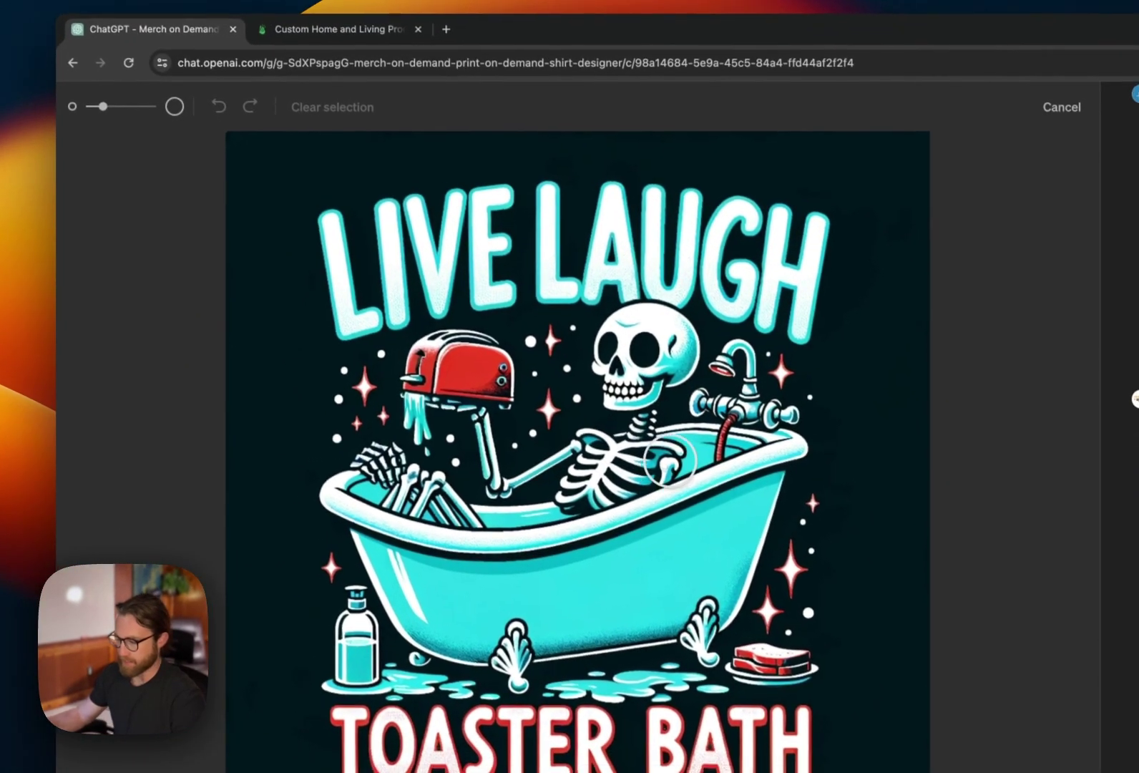
left_click(388, 462)
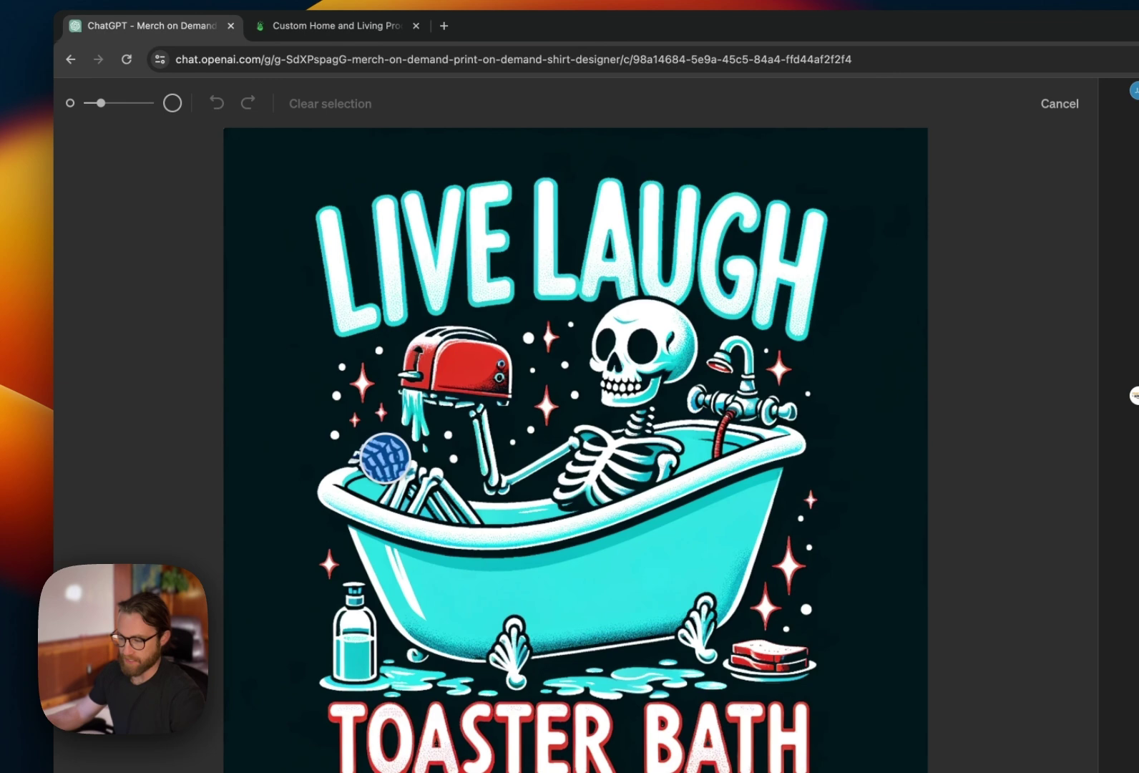
left_click_drag(350, 455, 387, 468)
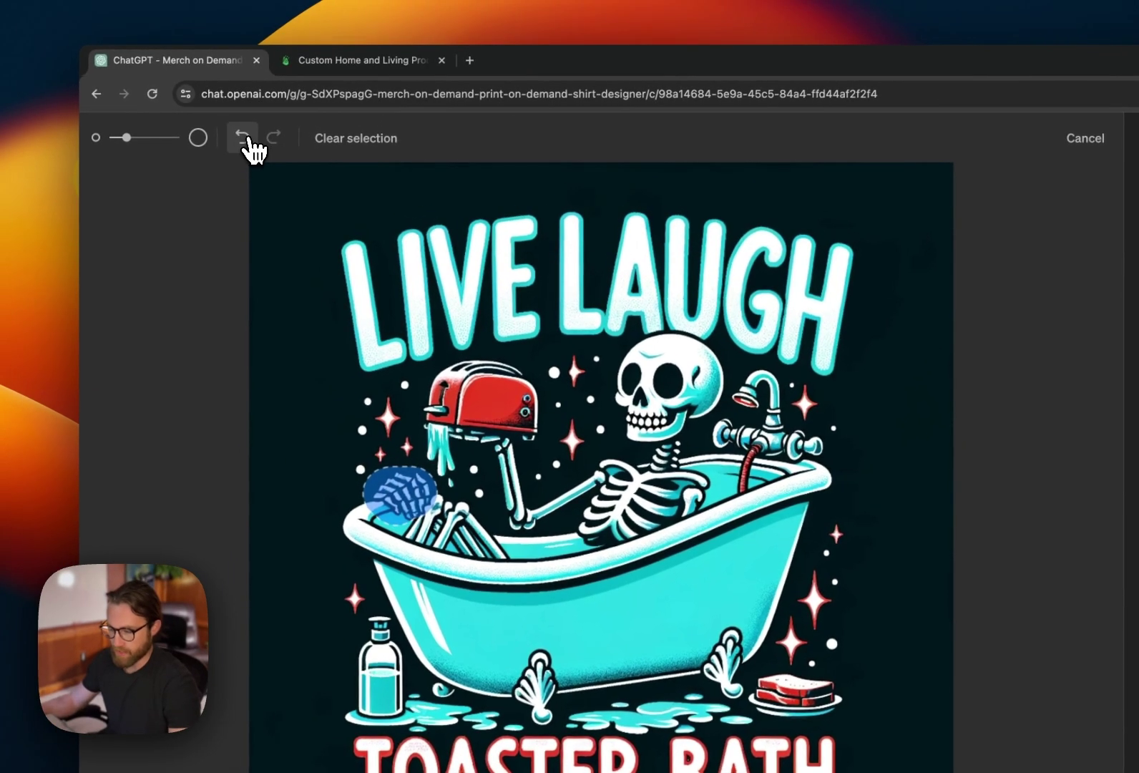
left_click(243, 138)
left_click_drag(129, 142, 118, 142)
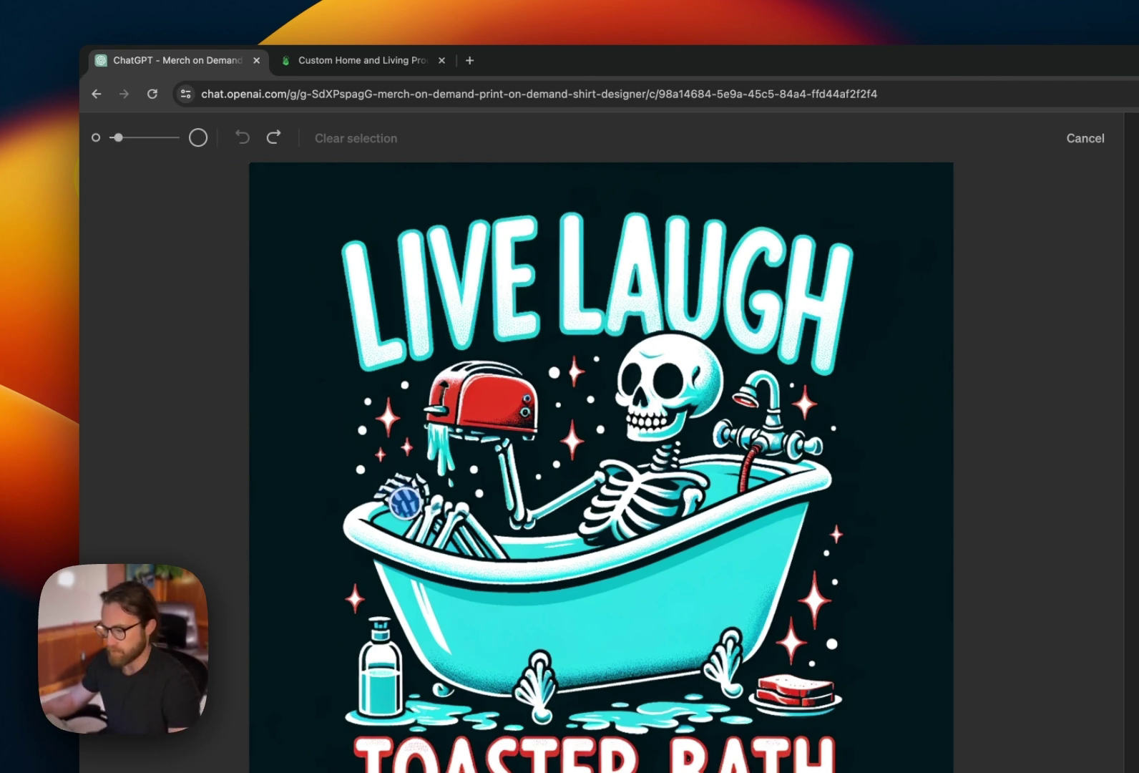
left_click_drag(408, 496, 379, 494)
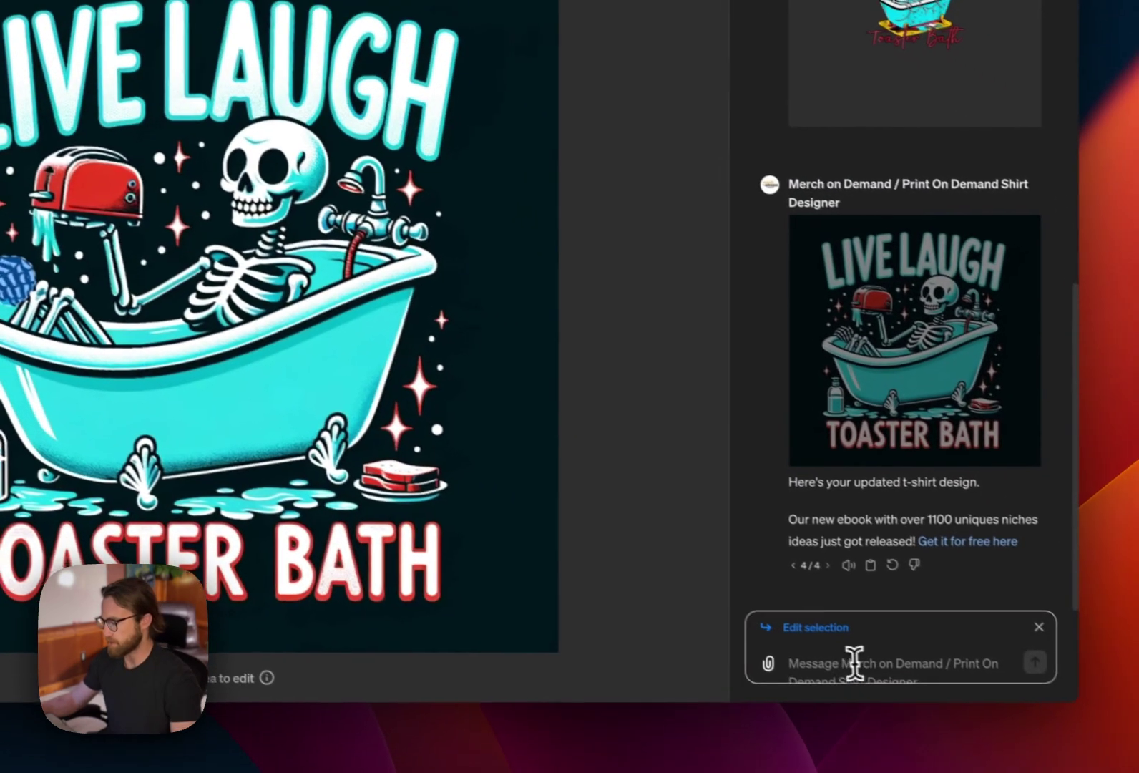
type("rem")
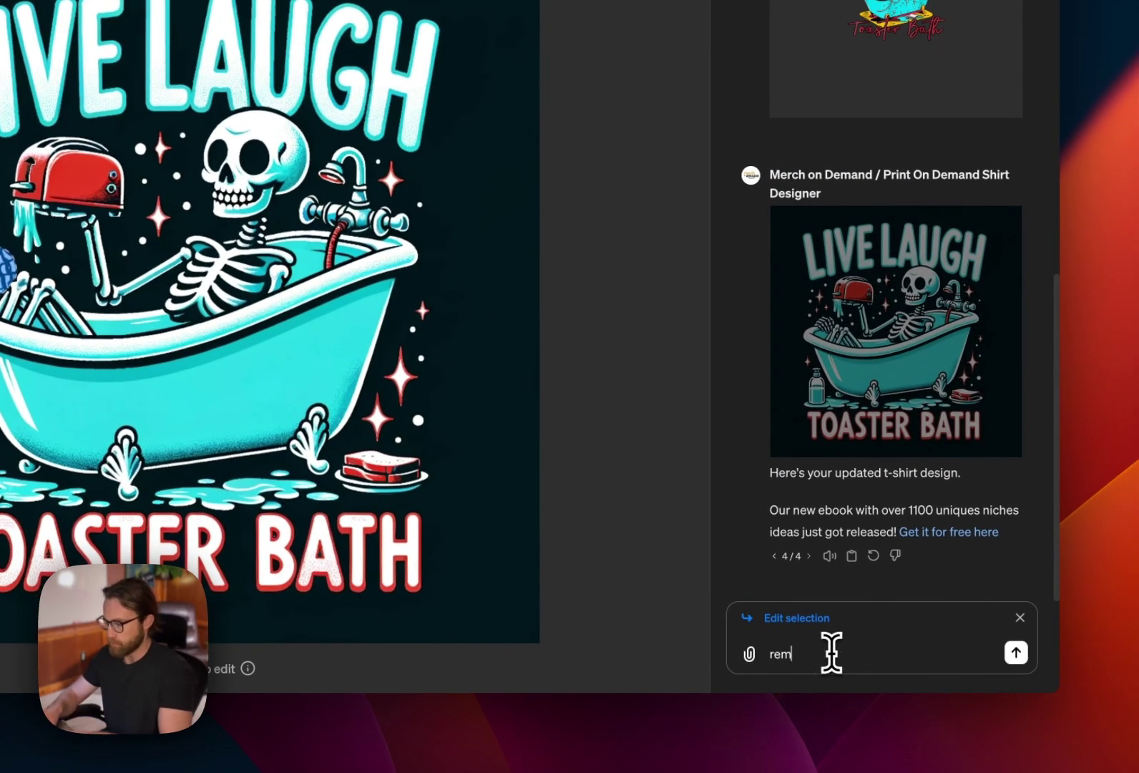
type("ove this hand")
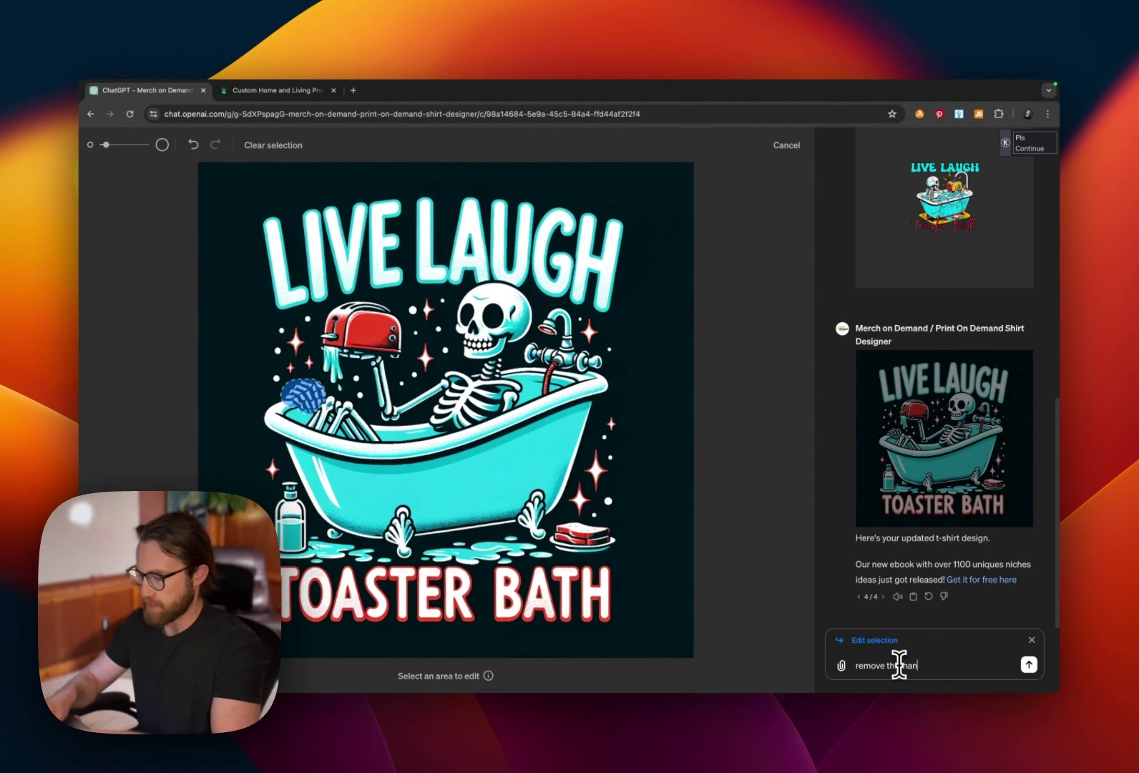
key("Return")
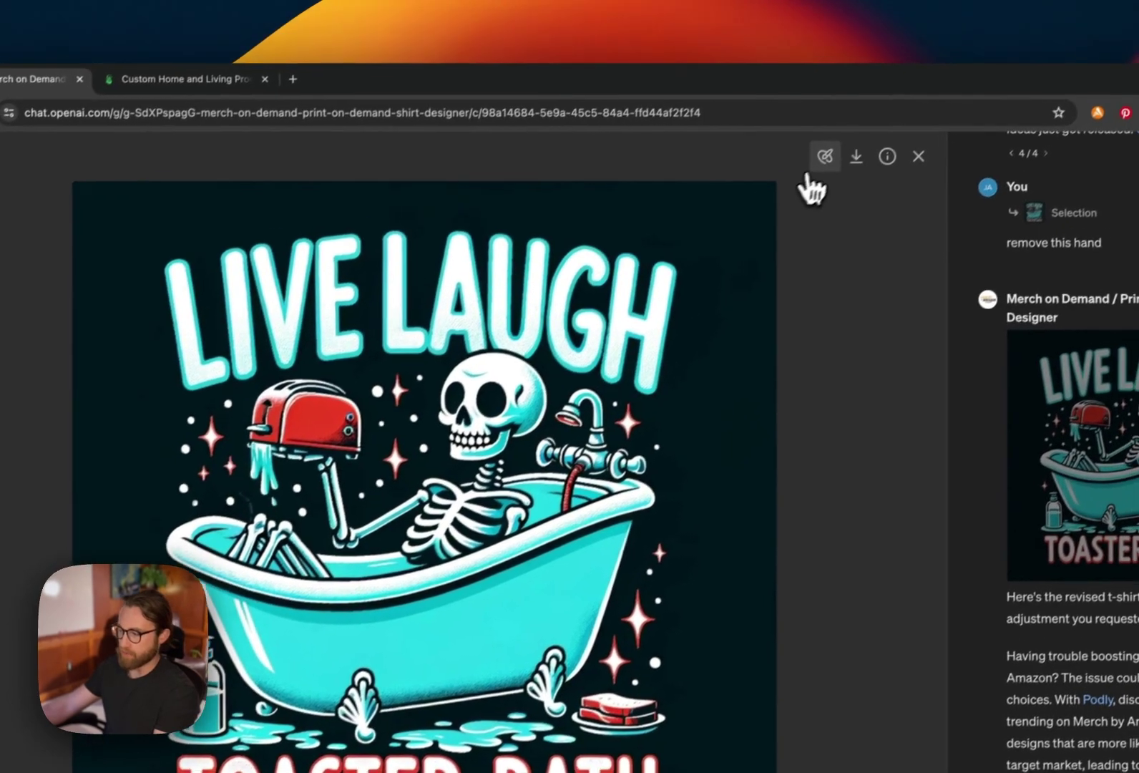
Begin a region selection on the revised toaster-bath design with a smaller brush
left_click(866, 122)
left_click_drag(165, 145, 122, 143)
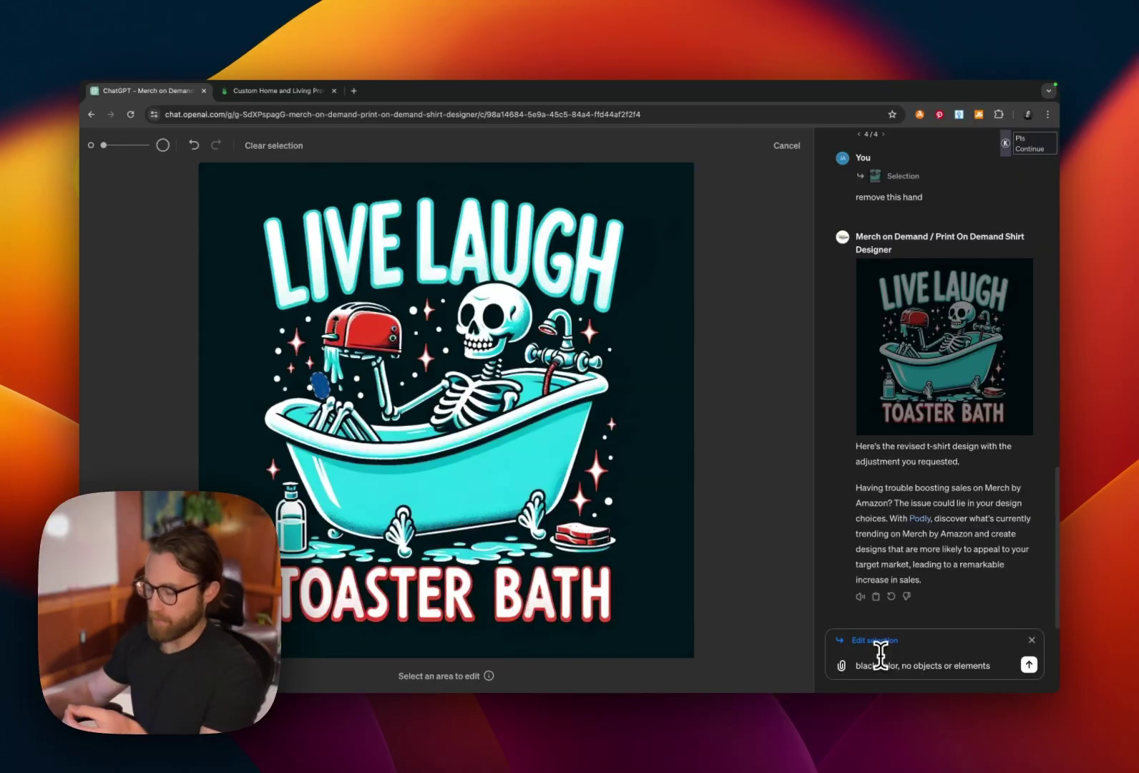
Send the 'black color, no objects or elements' edit for the marked spot
key("Return")
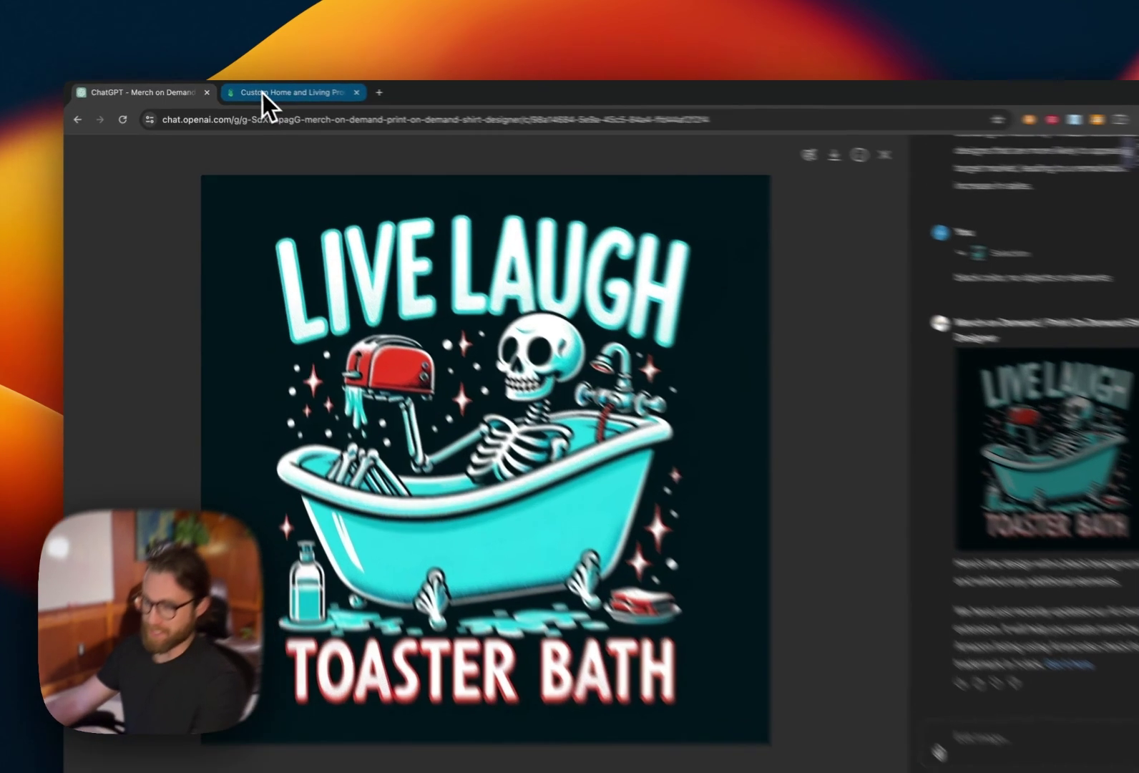
Browse Printify's Home & Living catalog and scroll through the Games category products
left_click(251, 91)
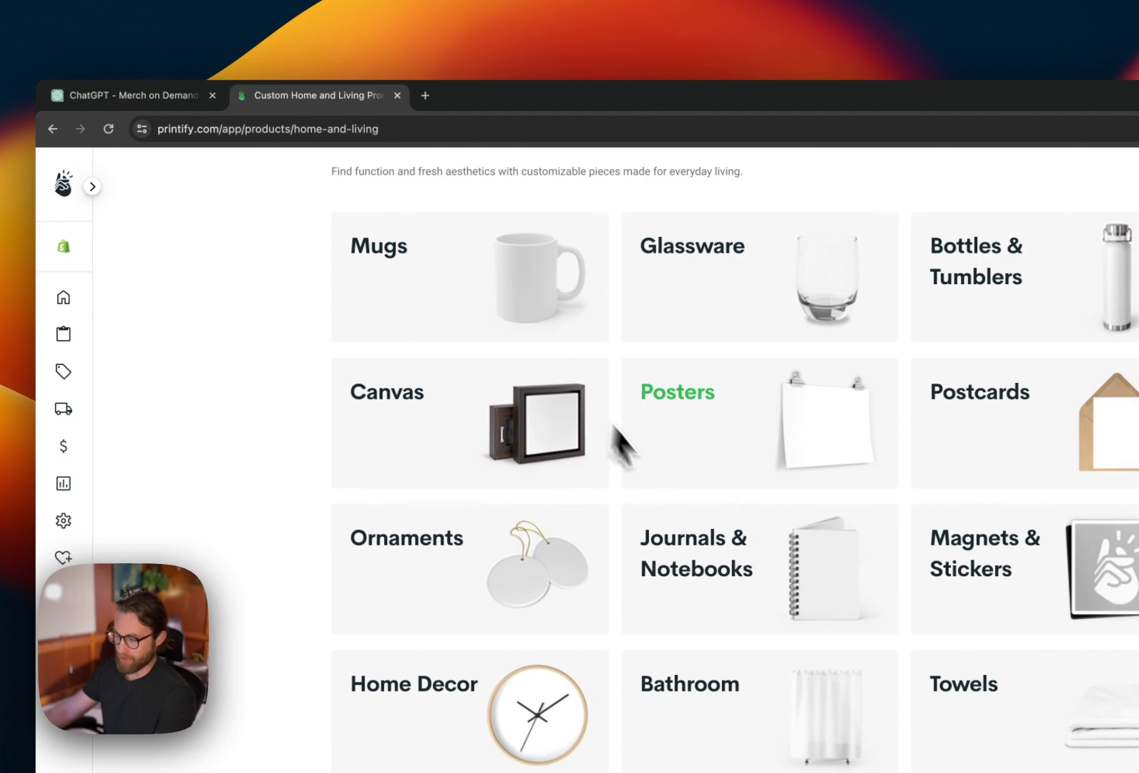
scroll(341, 488, "down", 3)
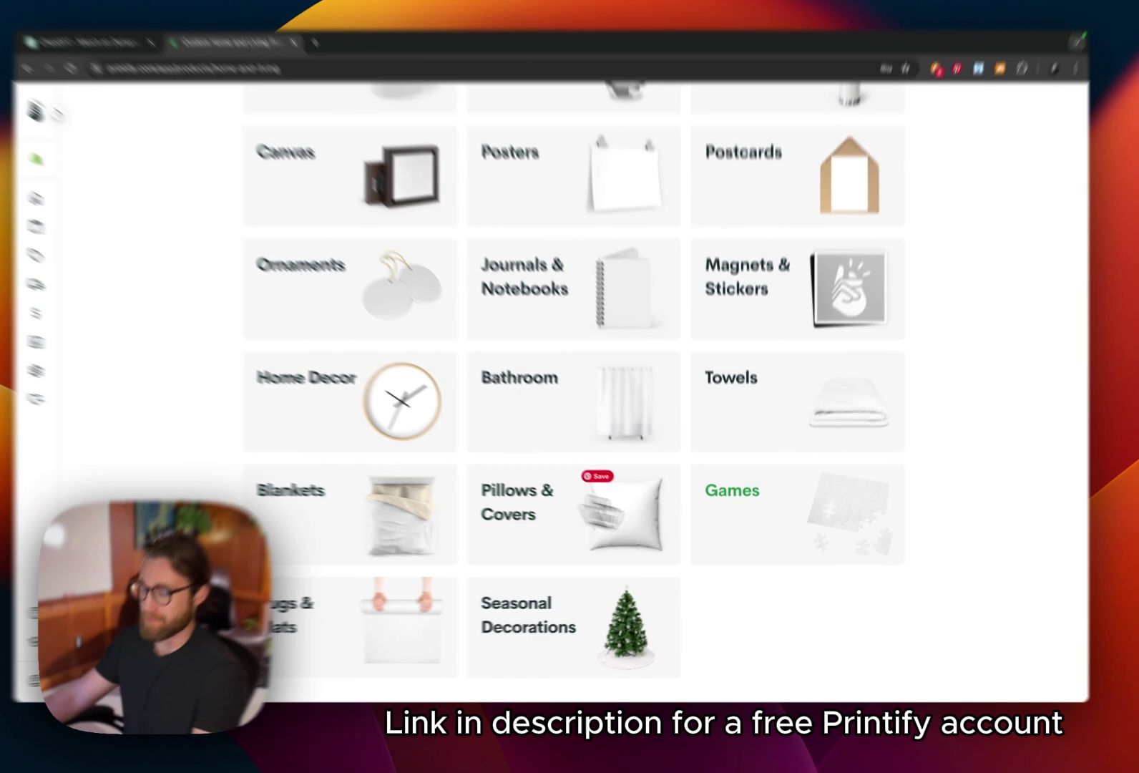
left_click(787, 512)
scroll(516, 420, "down", 1)
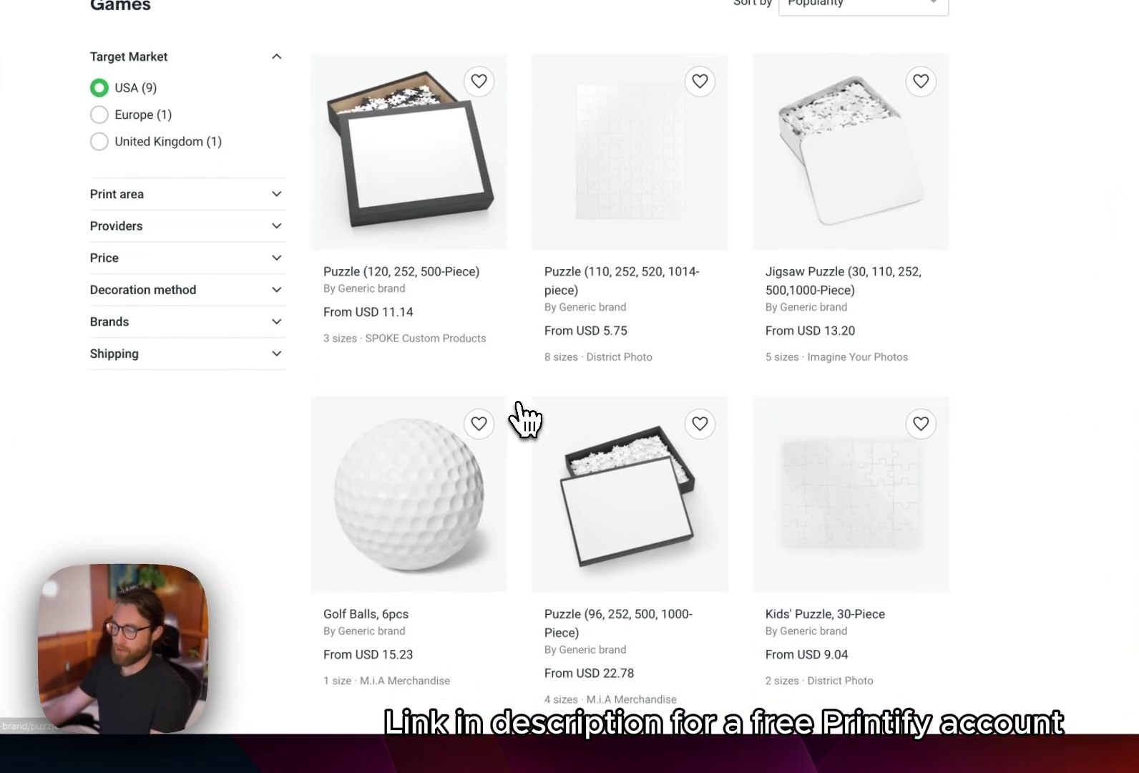
scroll(521, 415, "down", 2)
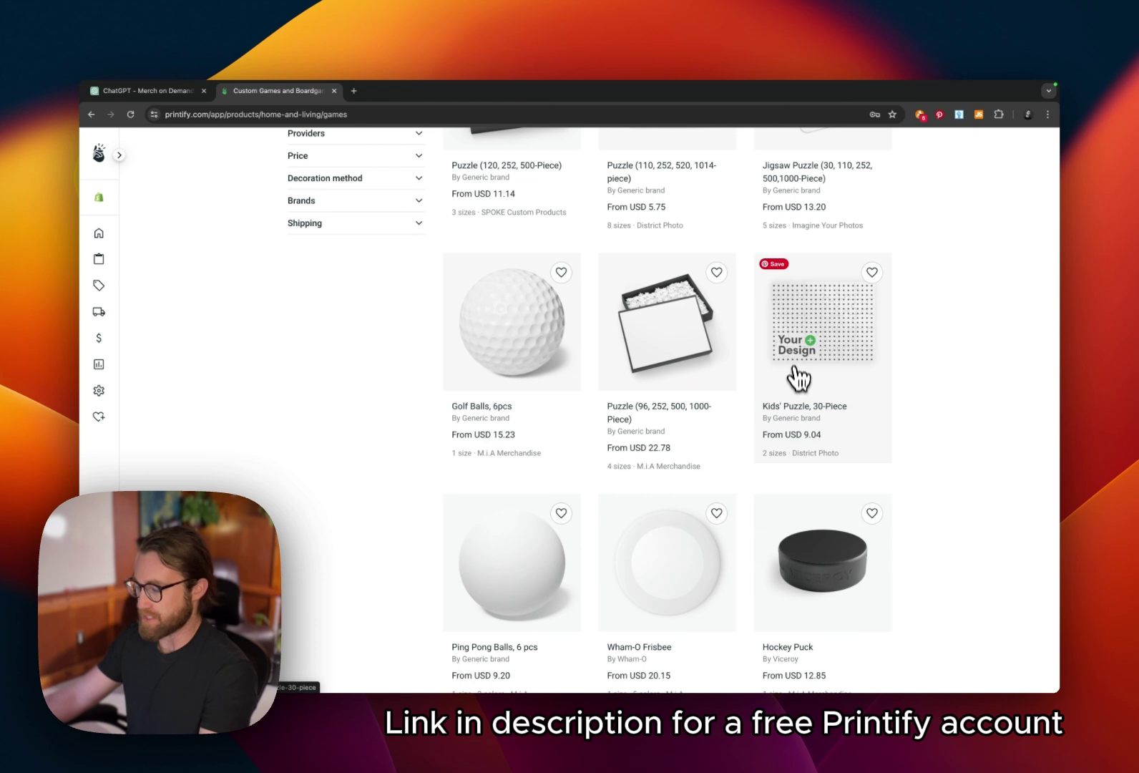
scroll(791, 464, "down", 1)
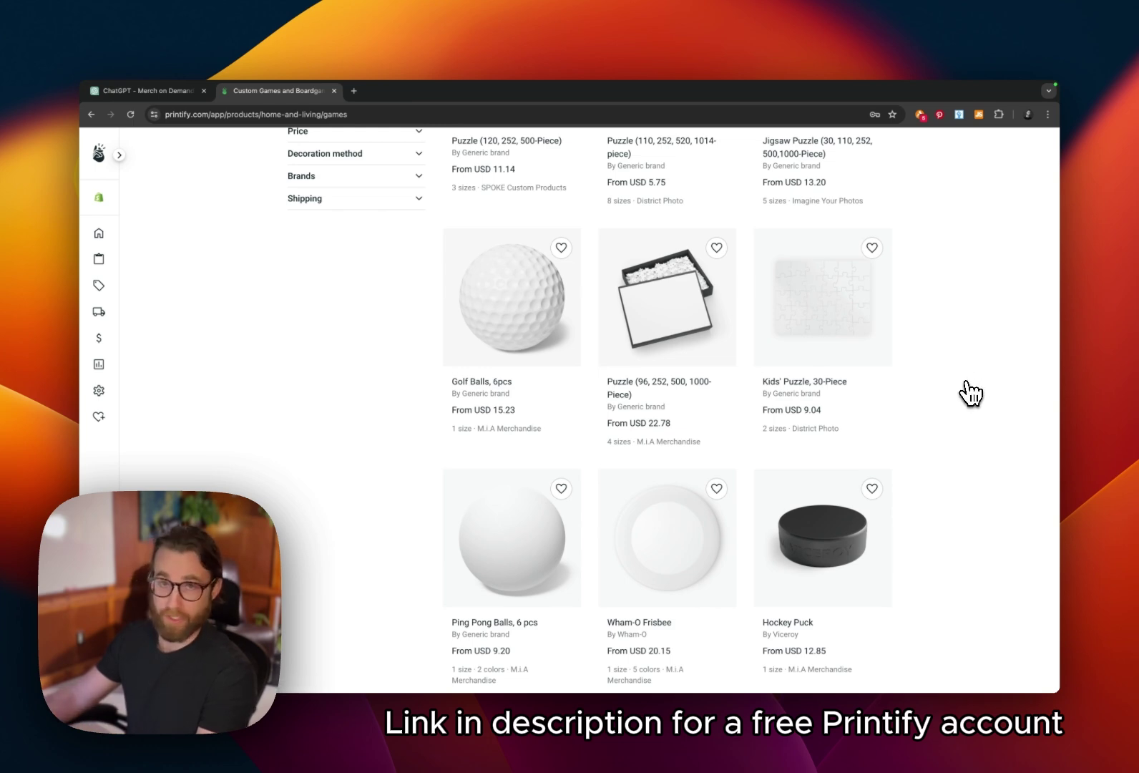
scroll(968, 392, "down", 1)
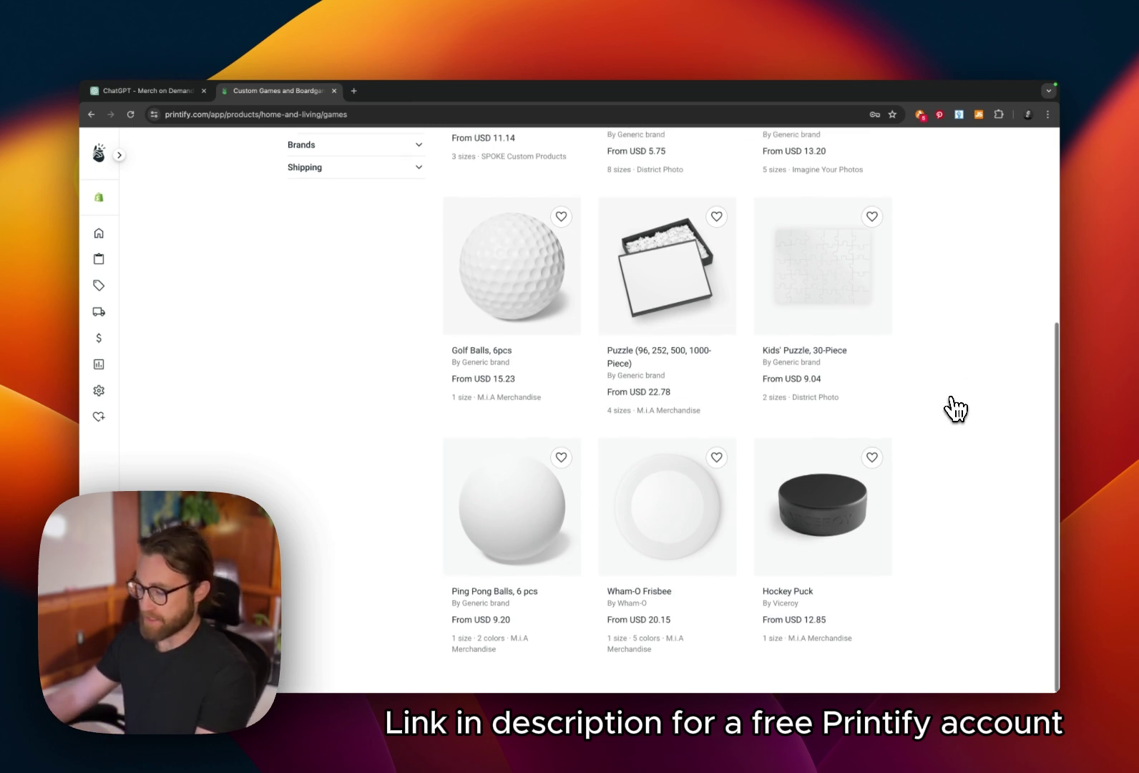
scroll(967, 392, "up", 5)
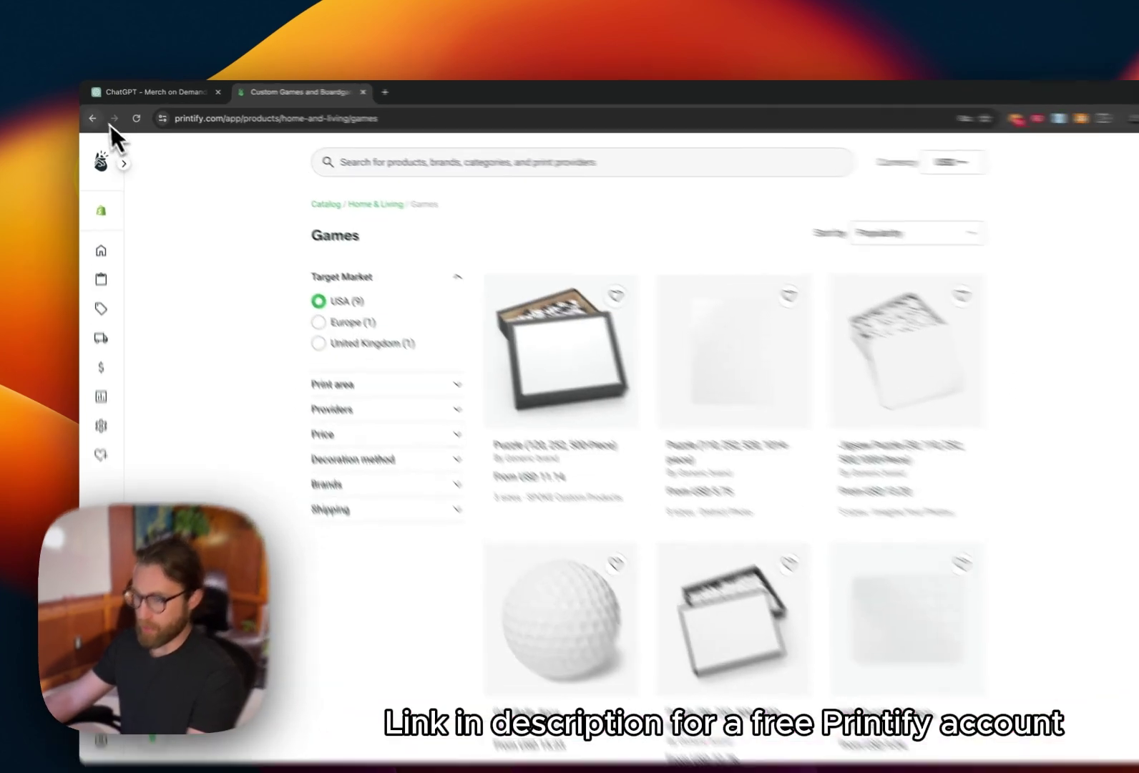
Open the Blankets catalog under Home & Living and scroll through the blanket products
left_click(91, 114)
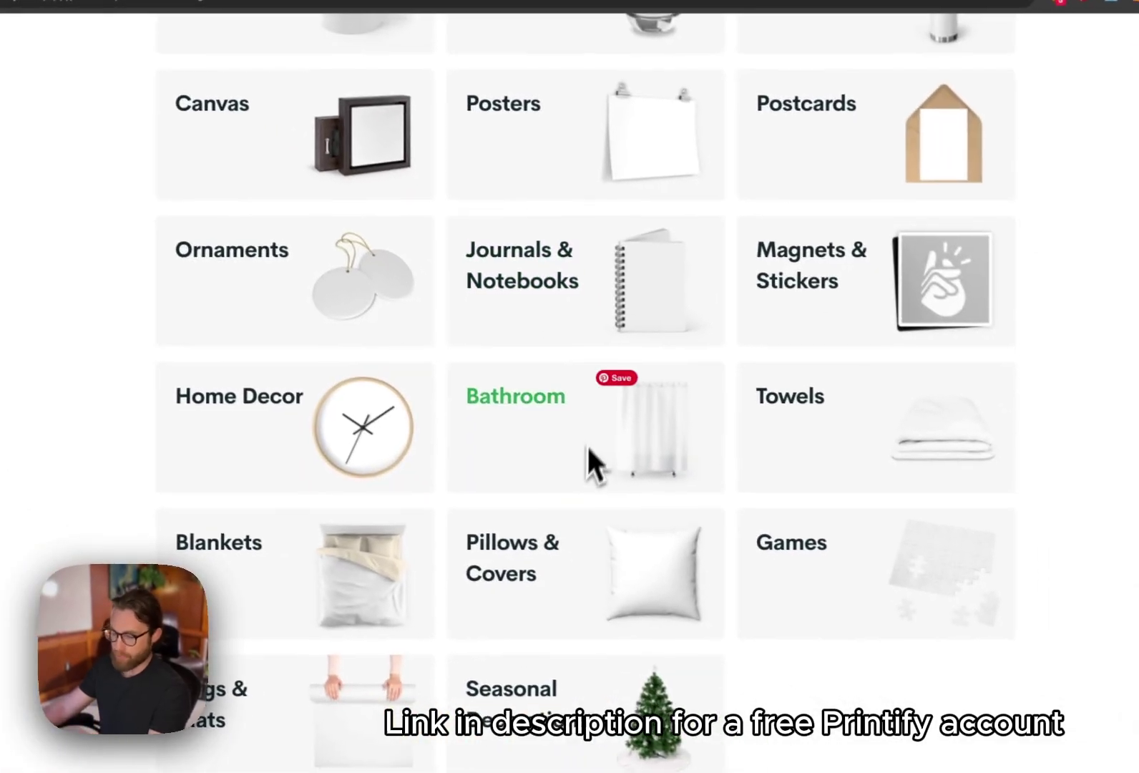
left_click(396, 566)
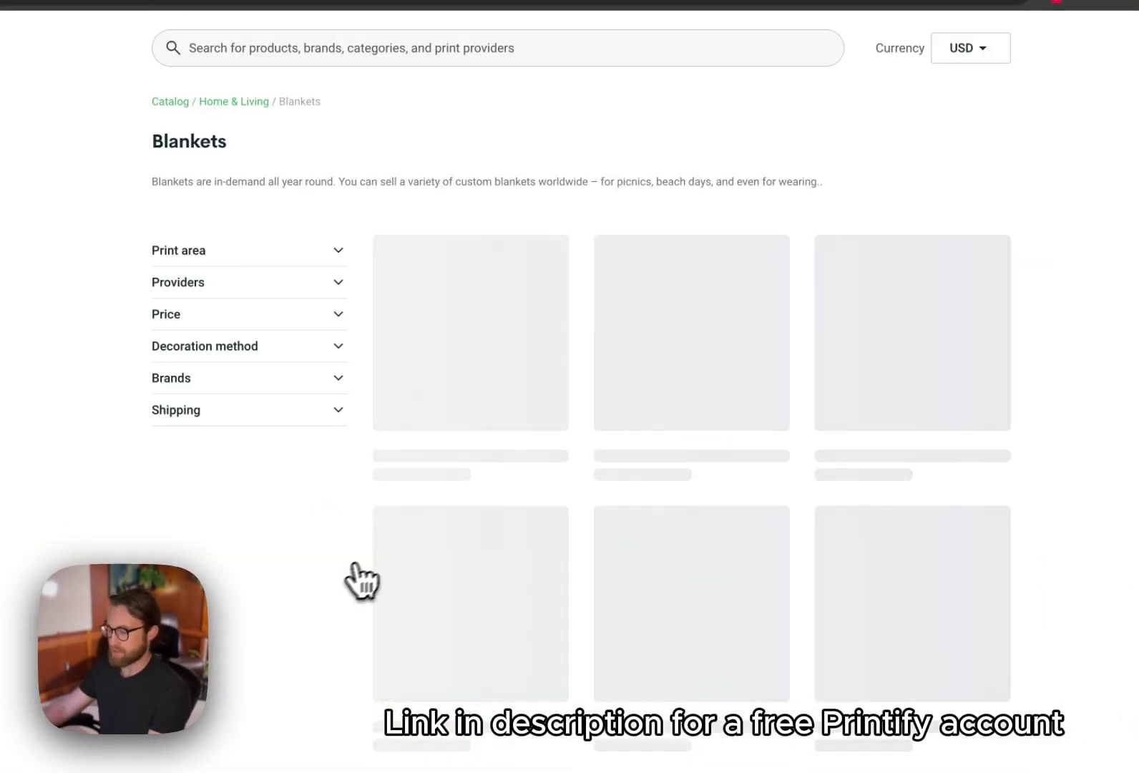
scroll(724, 438, "down", 4)
scroll(766, 438, "down", 6)
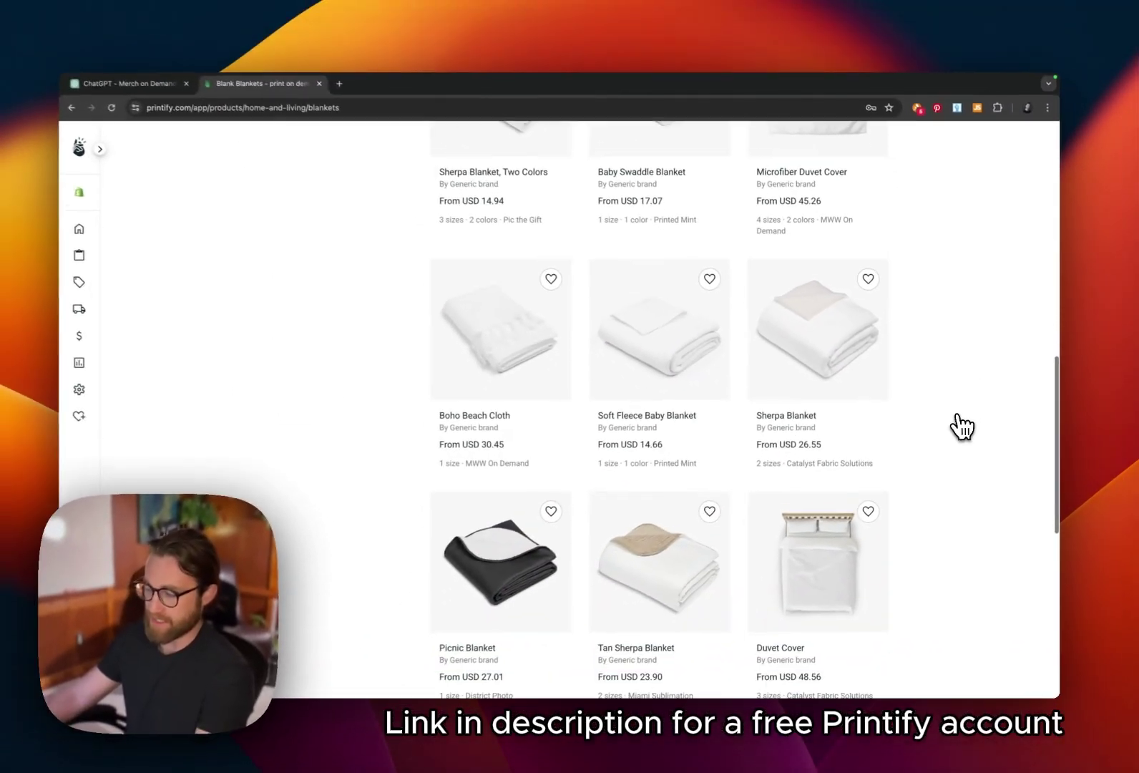
scroll(959, 421, "down", 1)
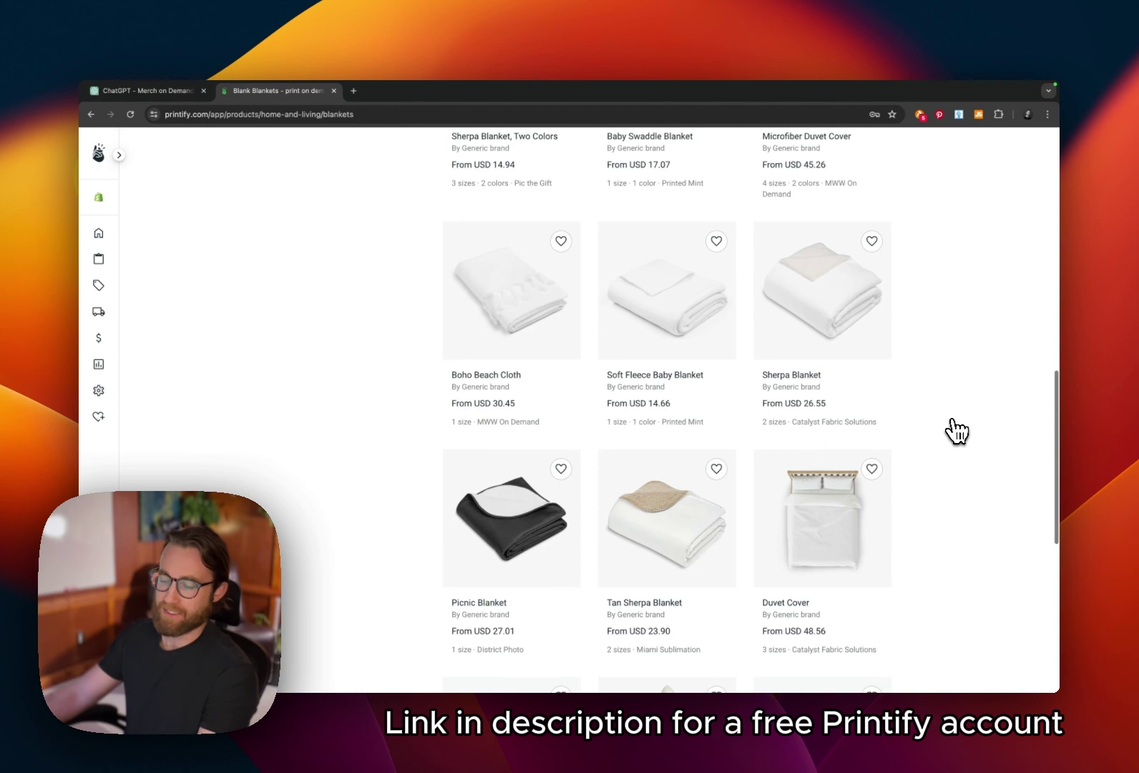
scroll(973, 438, "up", 8)
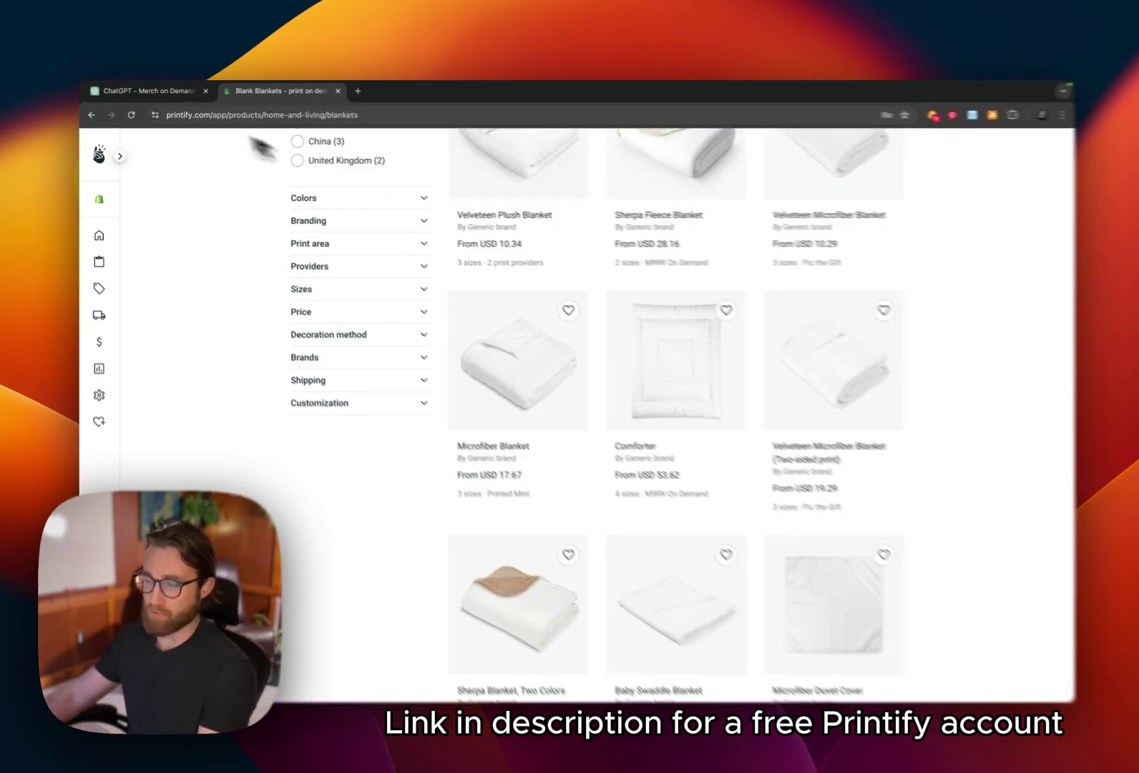
Switch to the ChatGPT design conversation and scroll through it
left_click(173, 93)
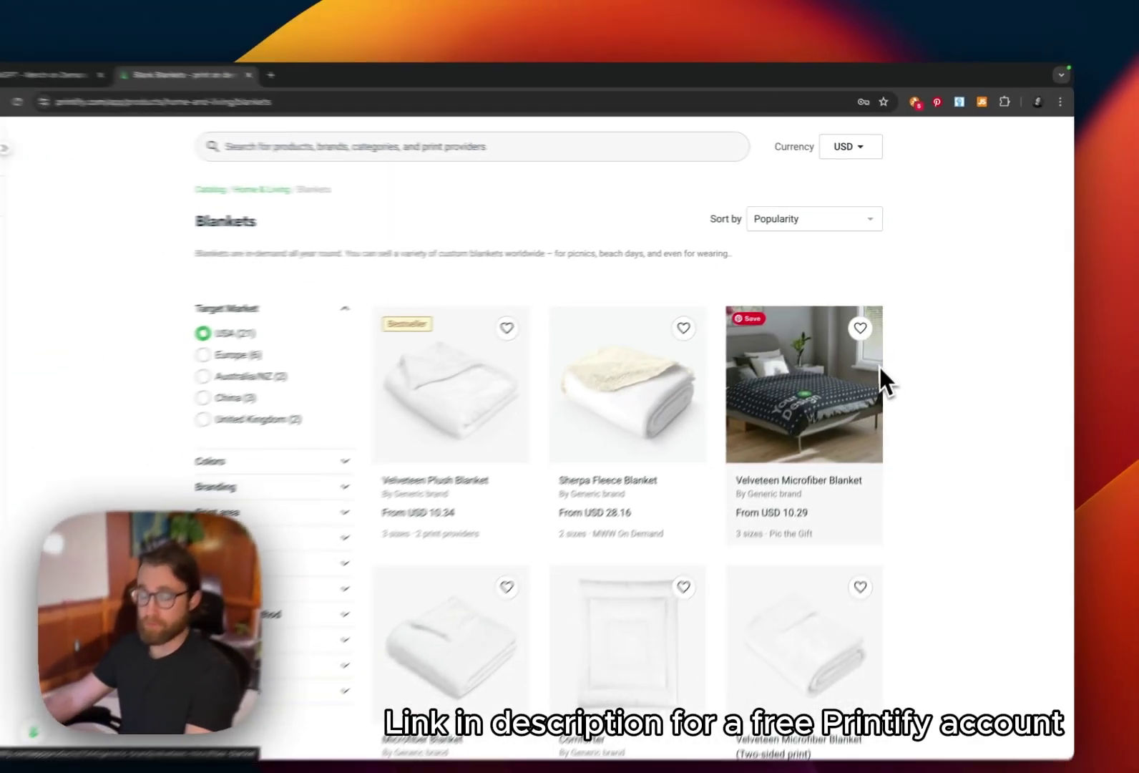
scroll(549, 291, "down", 1)
scroll(550, 294, "down", 4)
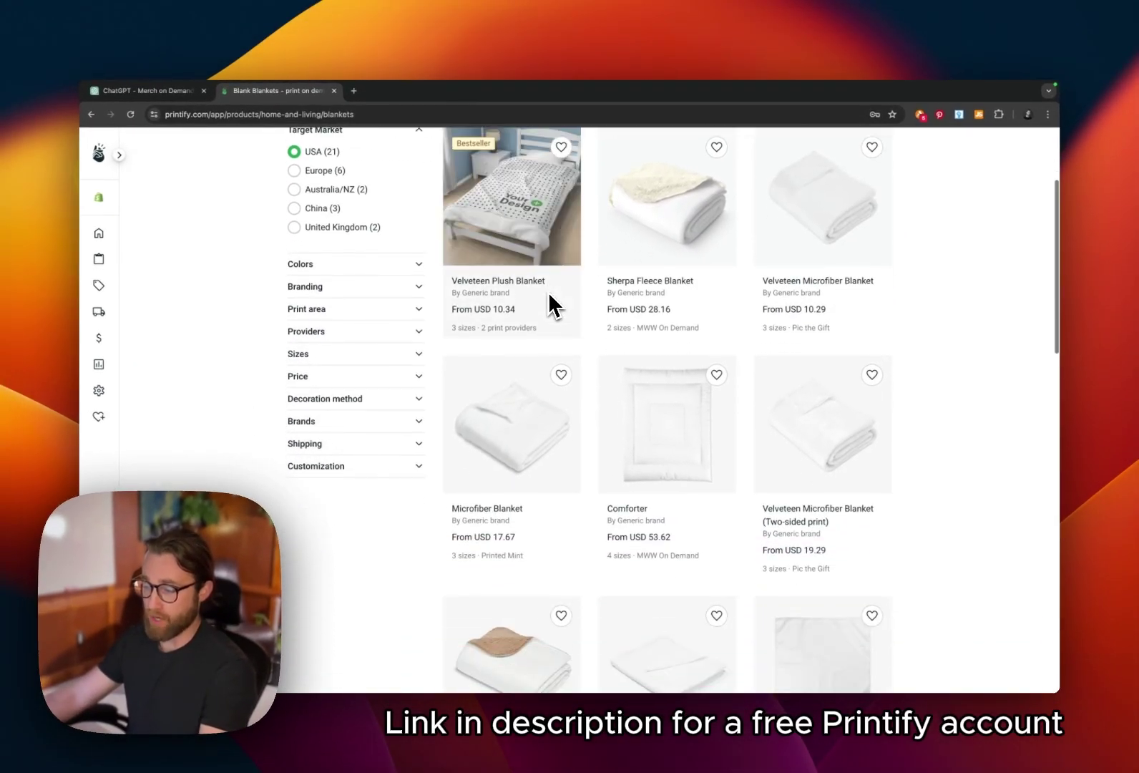
scroll(592, 299, "up", 1)
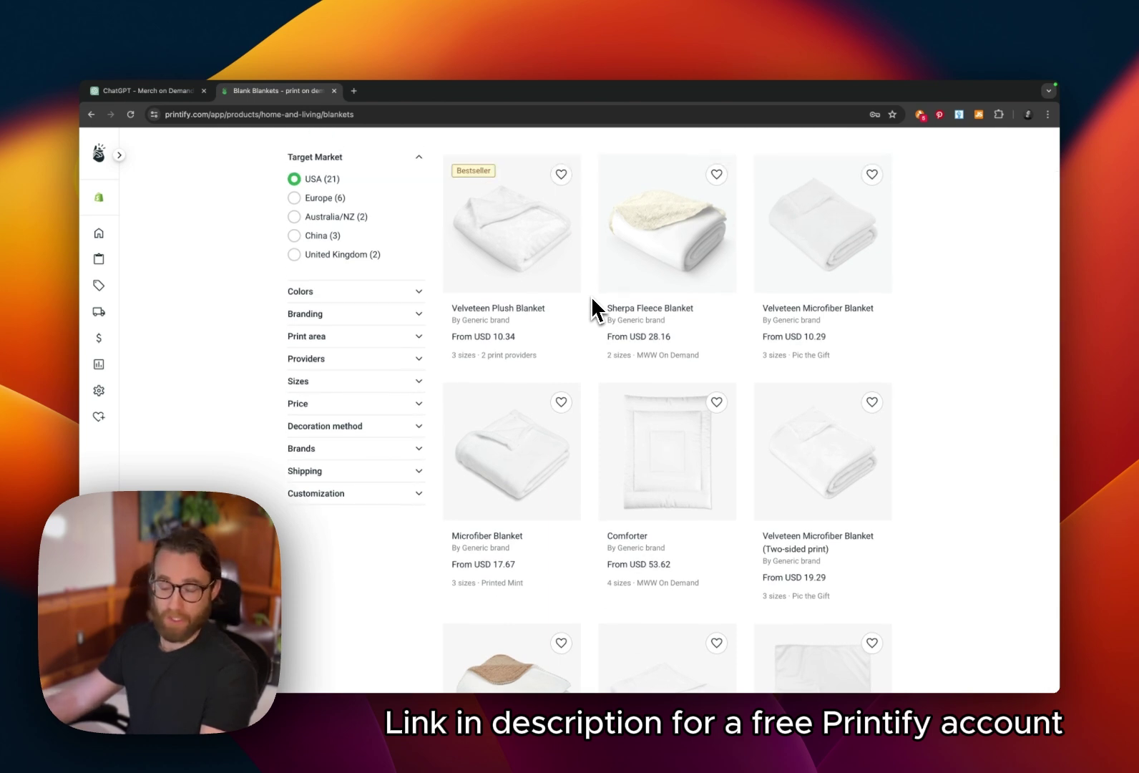
scroll(591, 301, "up", 3)
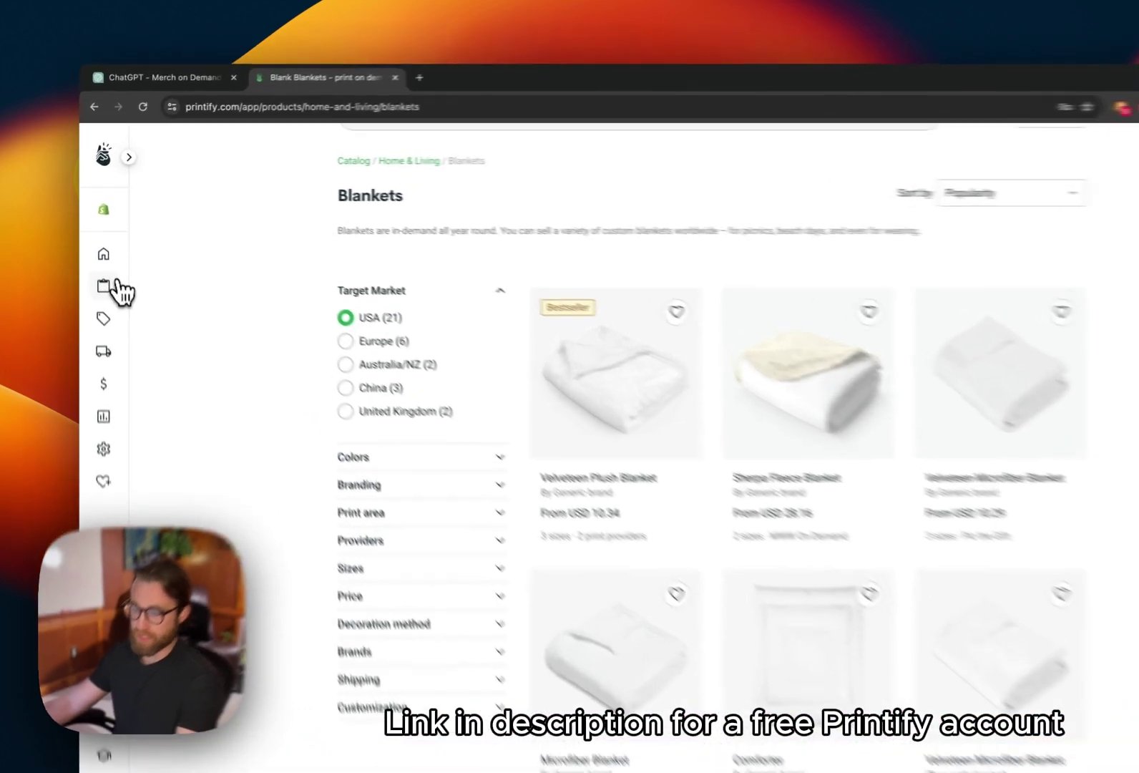
Open Catalog > Bestsellers and scroll through the best-selling tees, sweatshirts and mugs
mouse_move(118, 288)
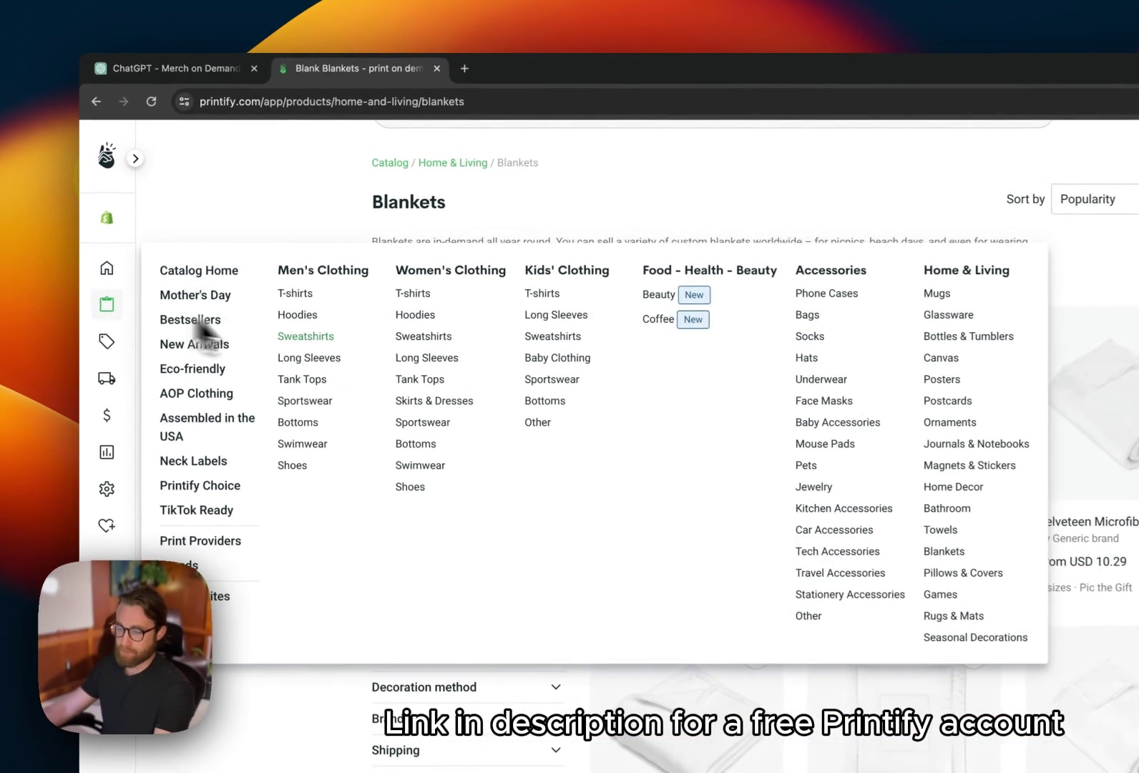
left_click(219, 306)
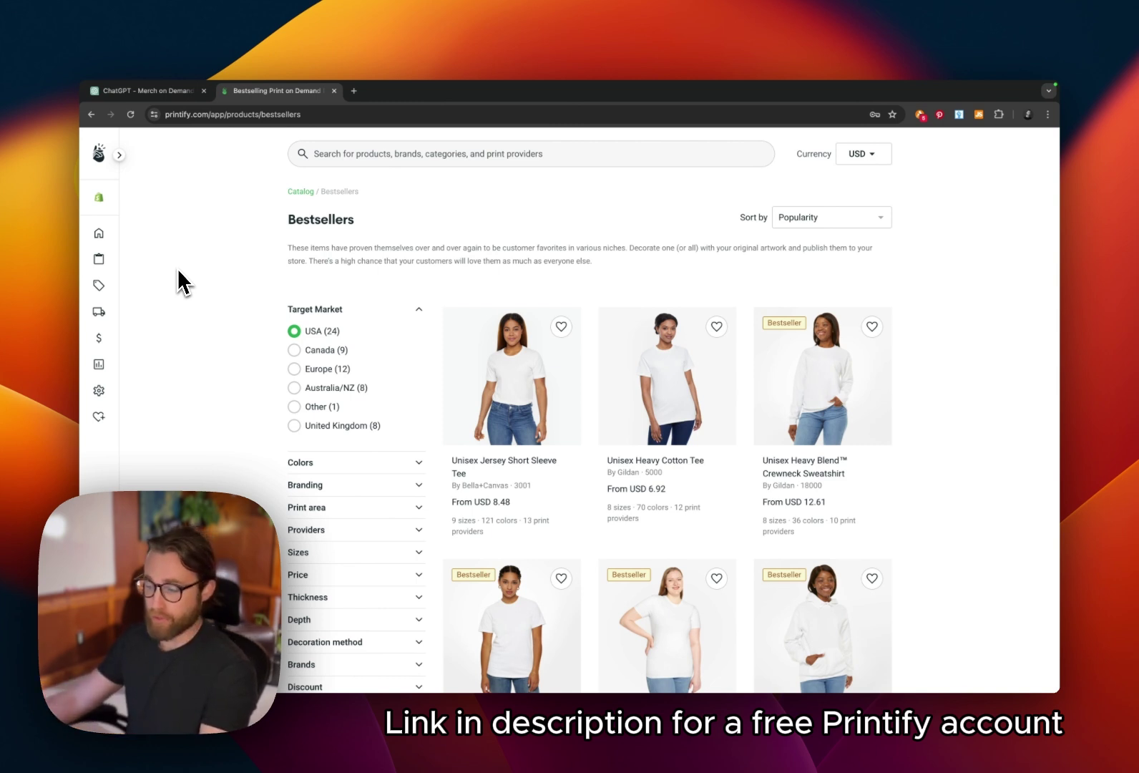
scroll(208, 292, "down", 5)
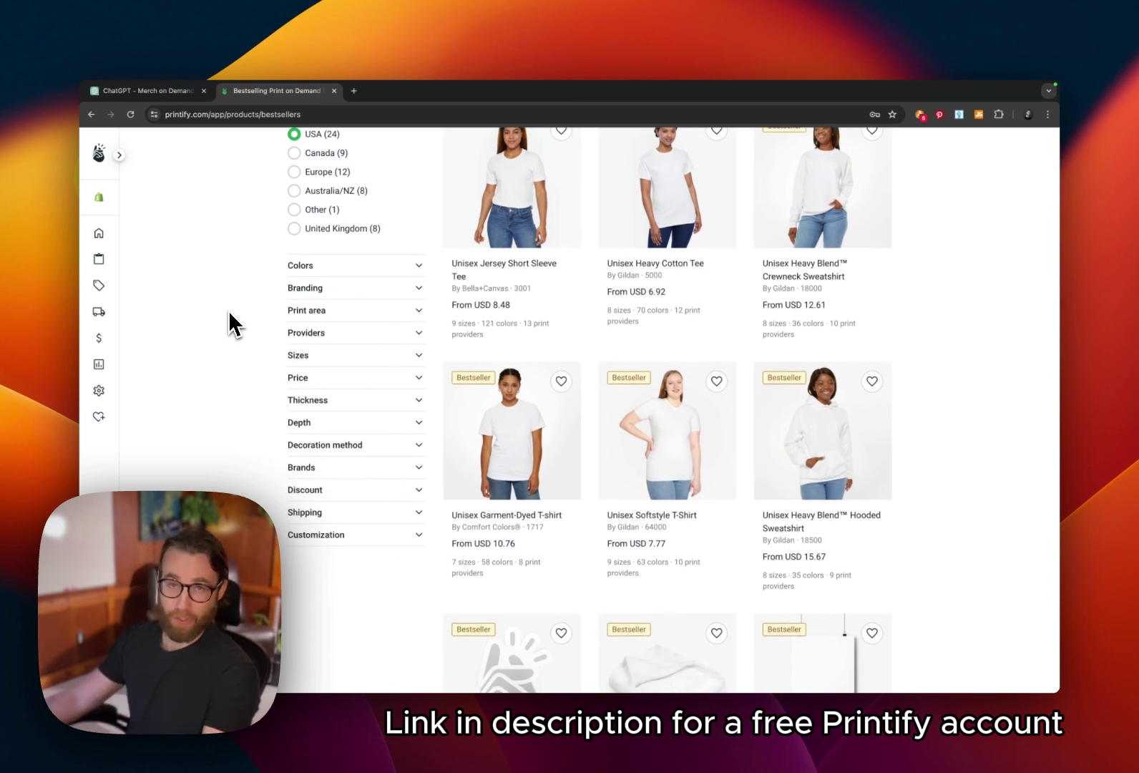
scroll(278, 356, "down", 9)
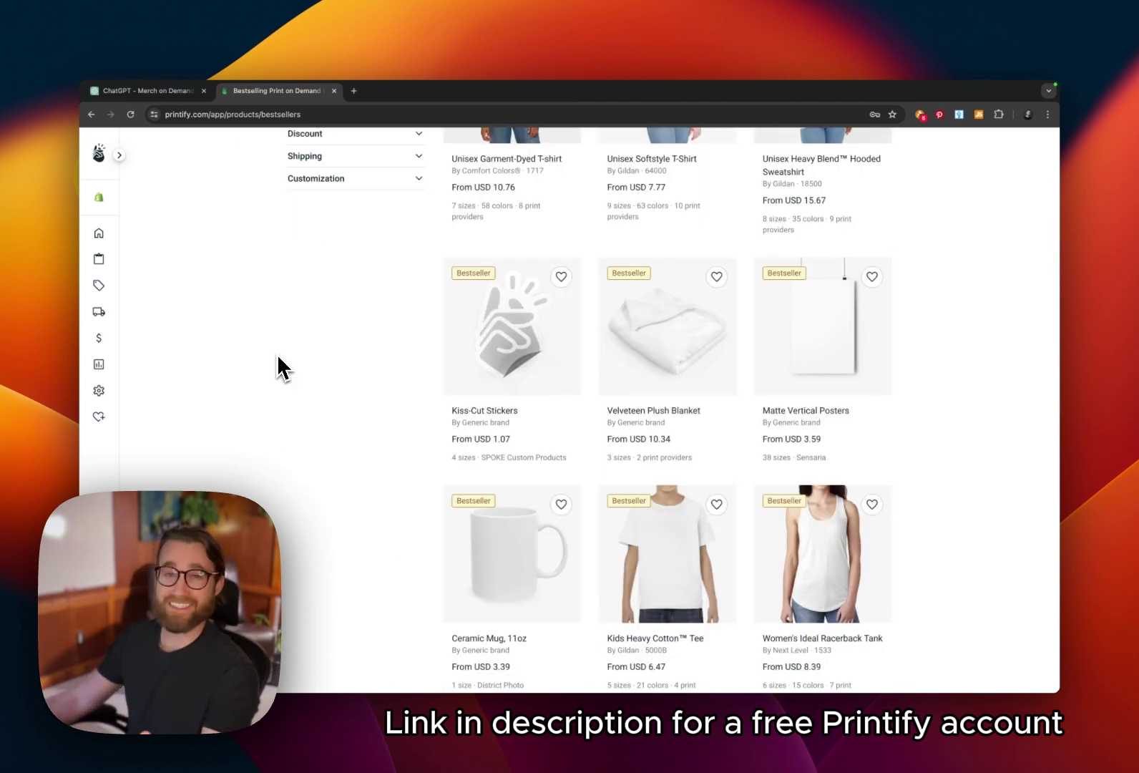
scroll(303, 358, "down", 5)
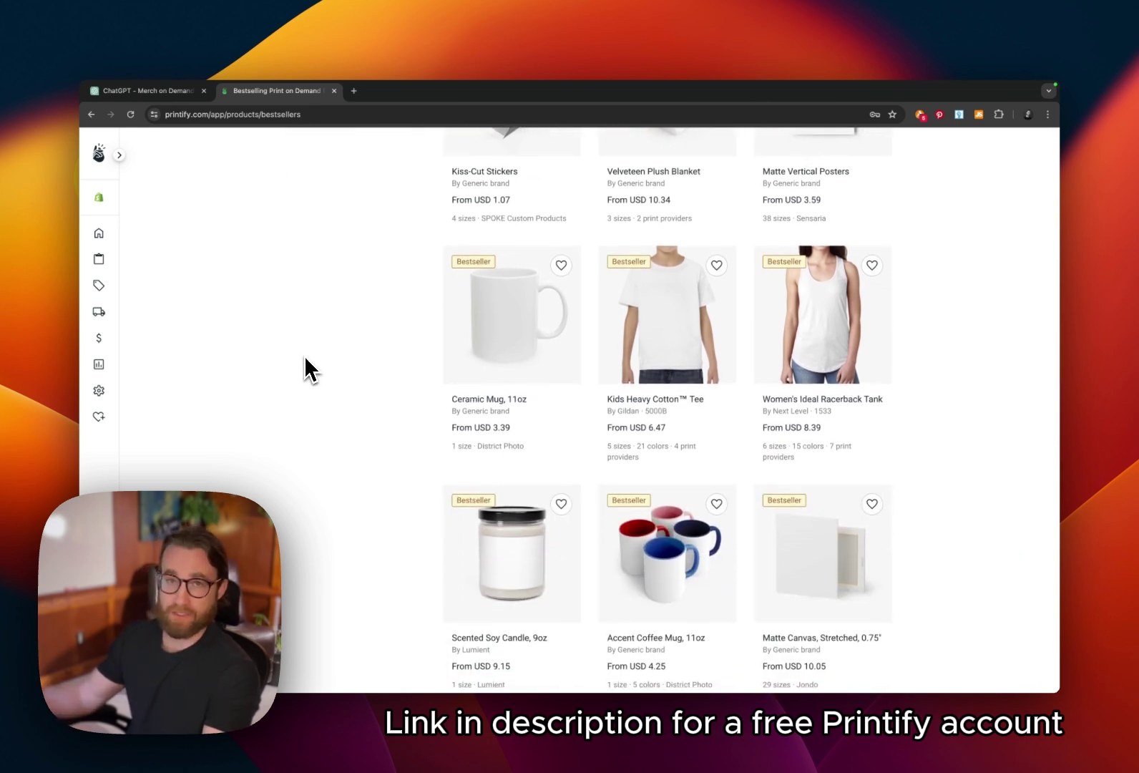
scroll(192, 325, "up", 12)
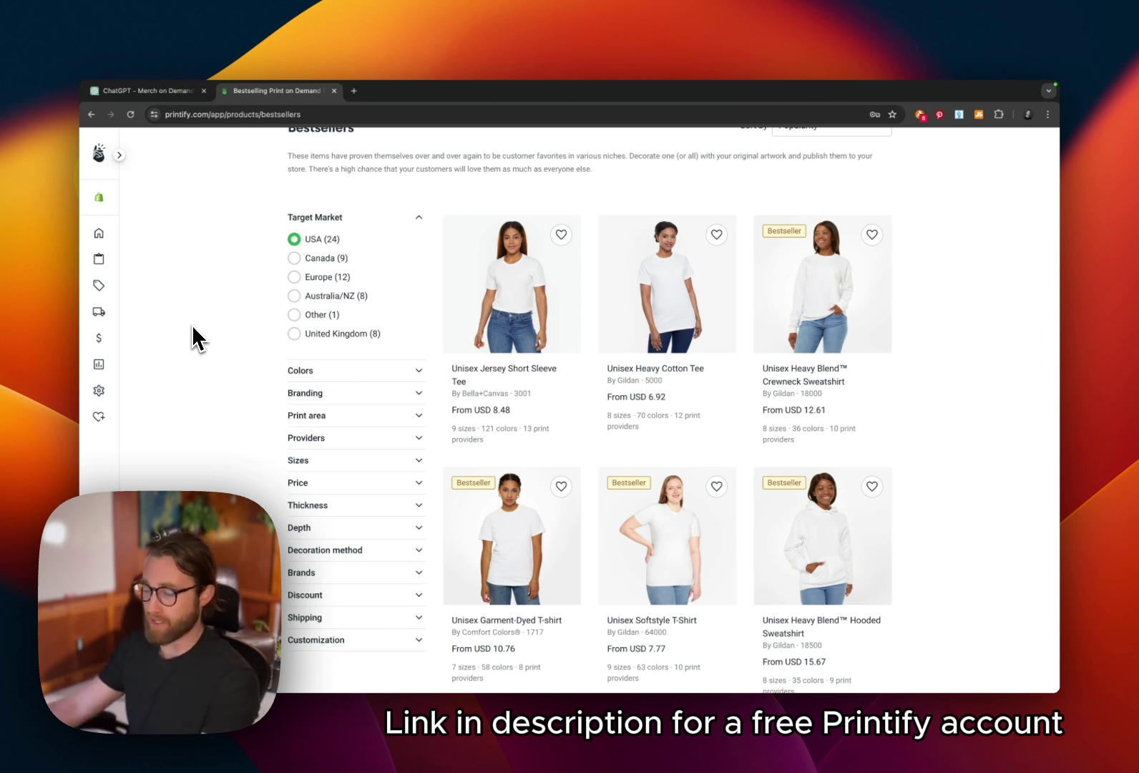
scroll(201, 322, "down", 5)
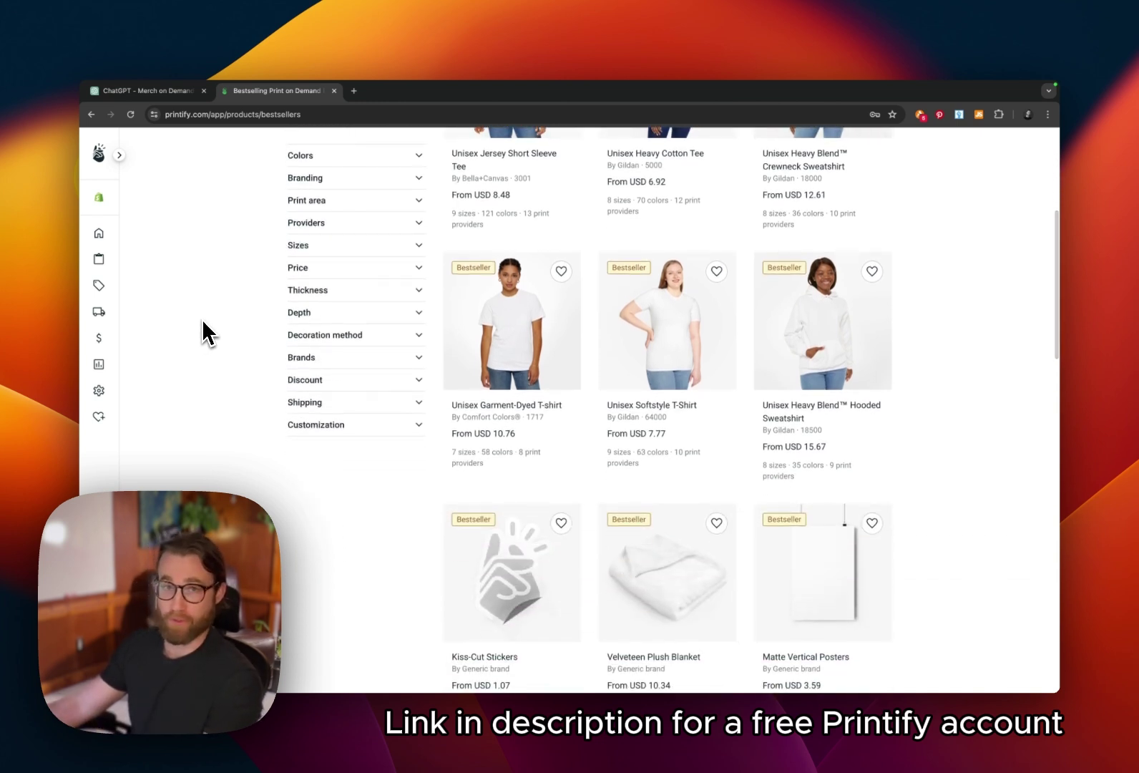
scroll(204, 332, "down", 3)
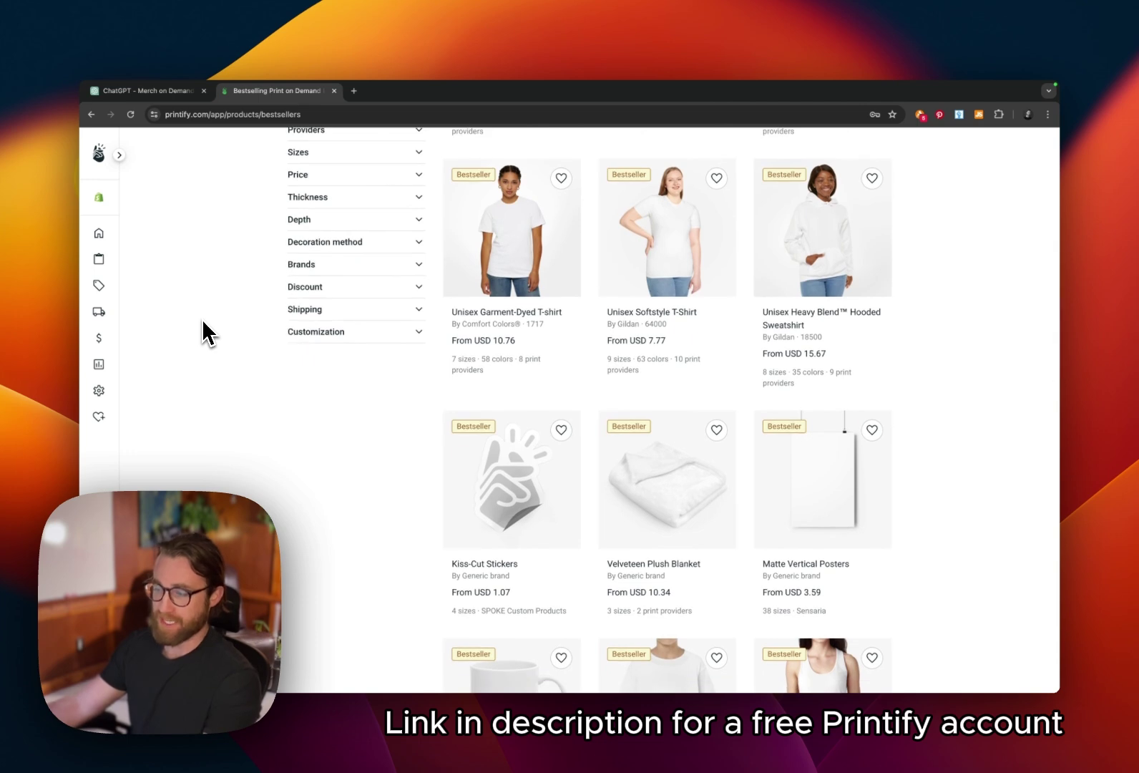
scroll(204, 331, "down", 3)
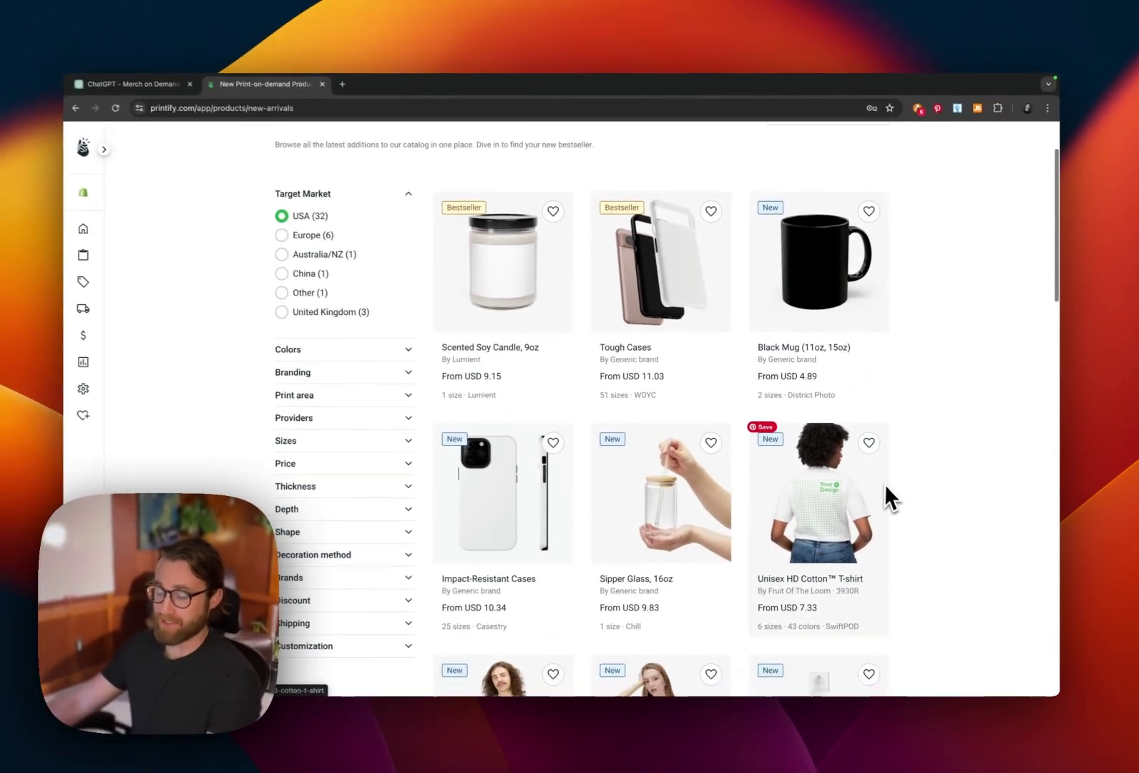
Scroll through New Arrivals products like the soy candle, tough cases and Black Mug
scroll(861, 533, "down", 4)
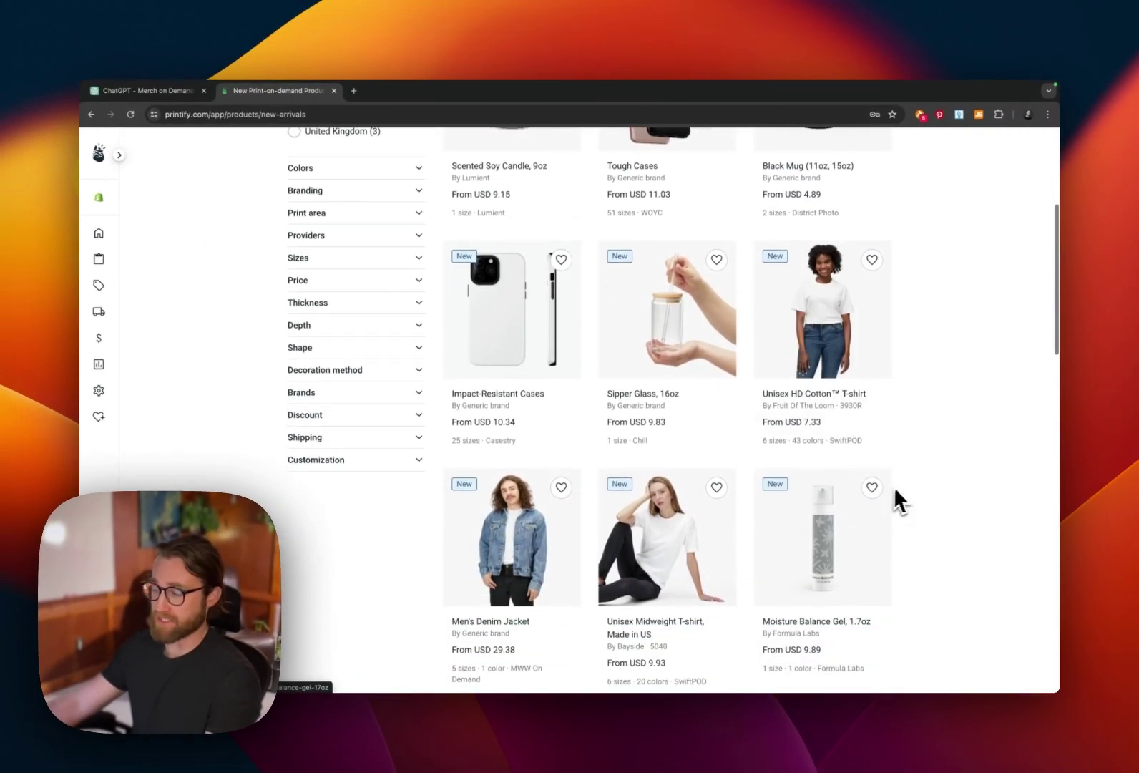
scroll(896, 498, "down", 2)
scroll(905, 485, "down", 5)
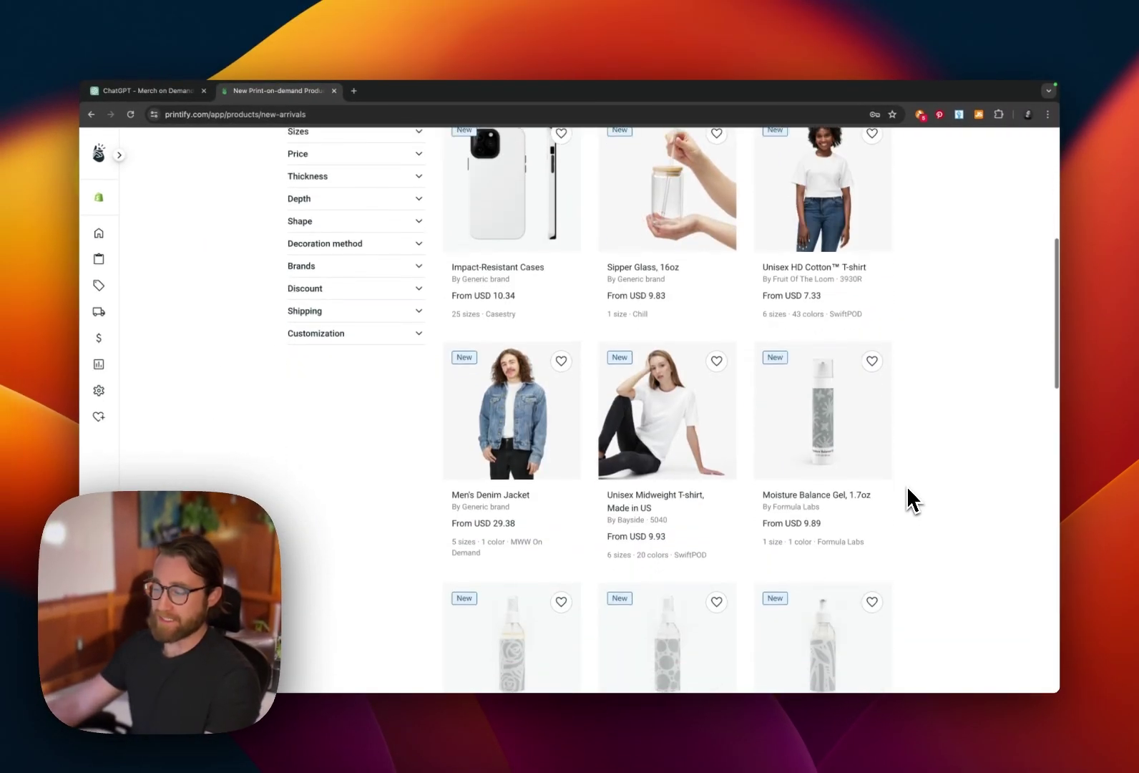
scroll(907, 489, "down", 5)
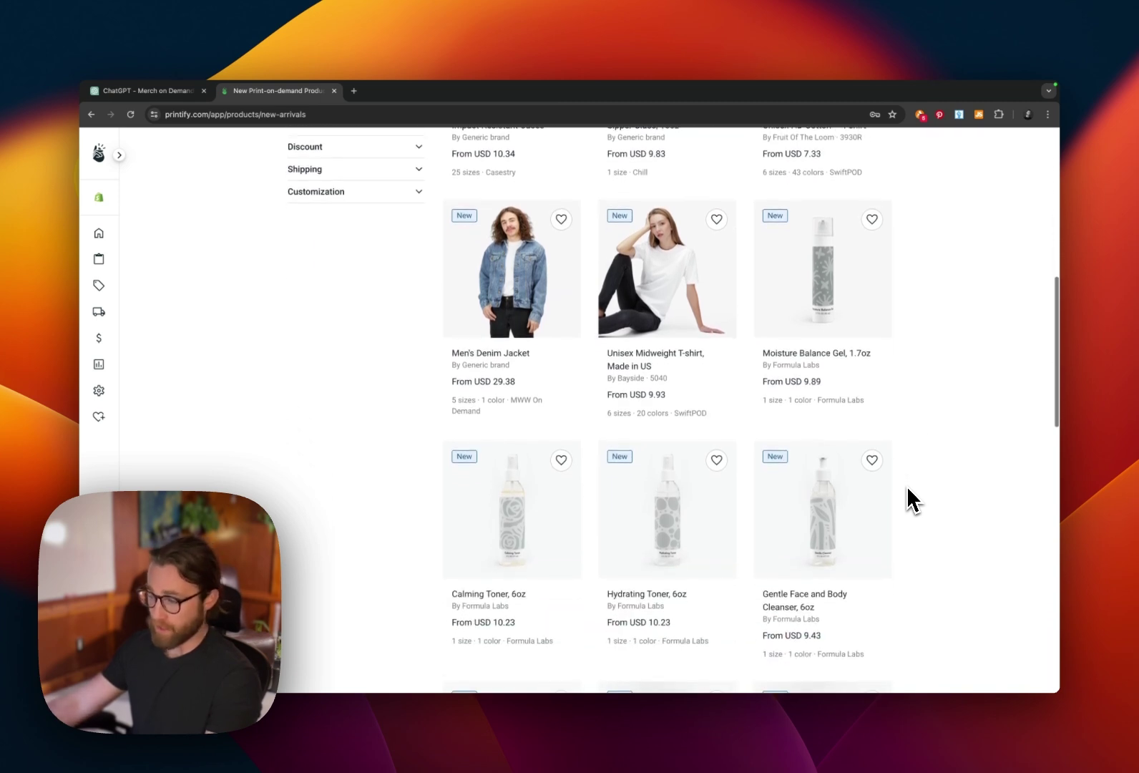
scroll(908, 488, "down", 5)
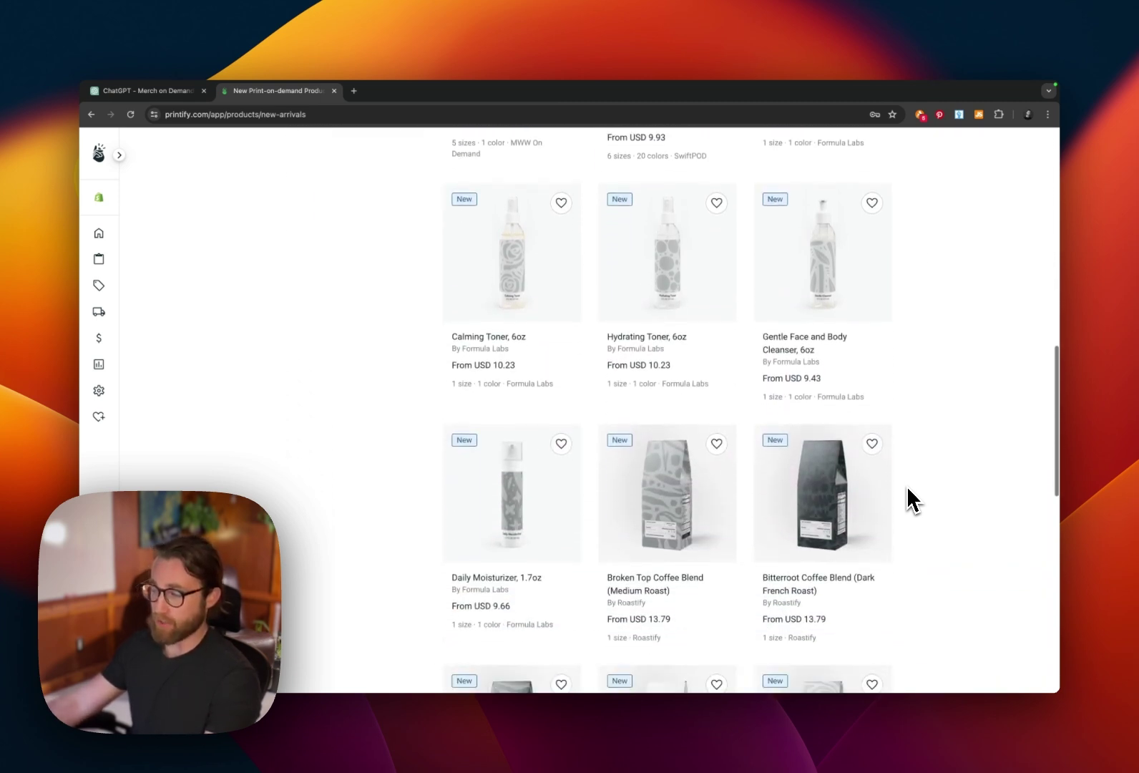
scroll(907, 489, "down", 4)
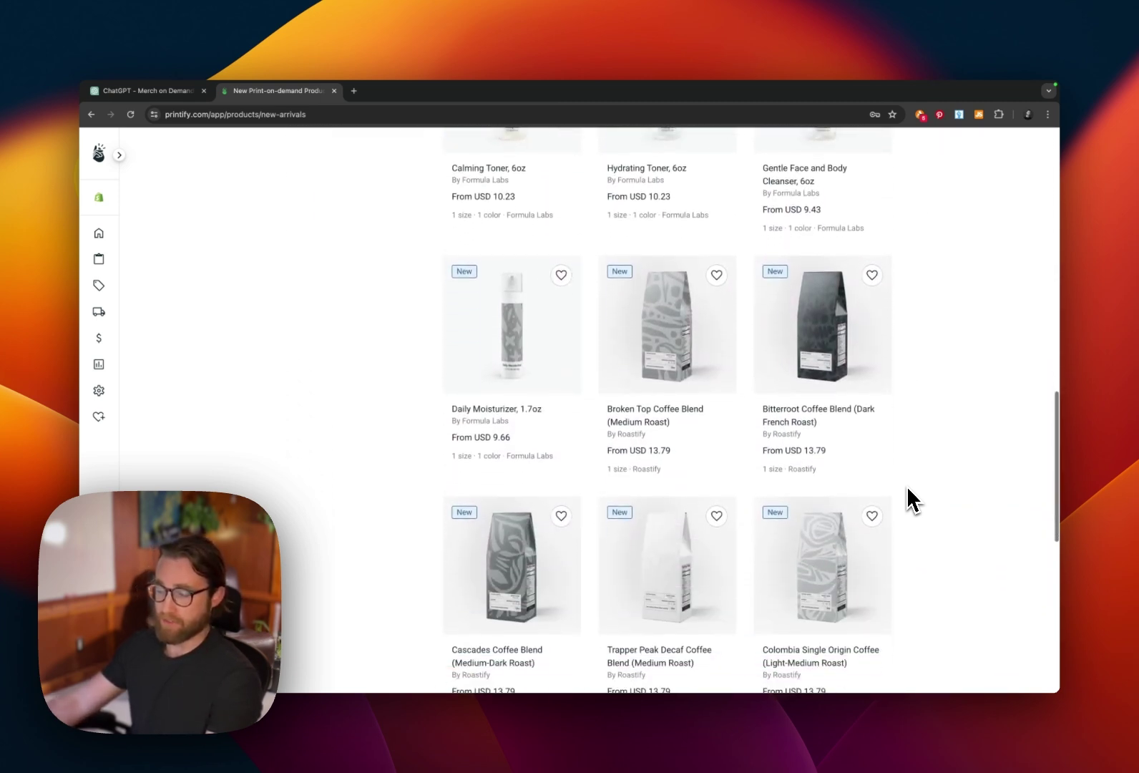
scroll(907, 489, "up", 10)
scroll(906, 488, "up", 10)
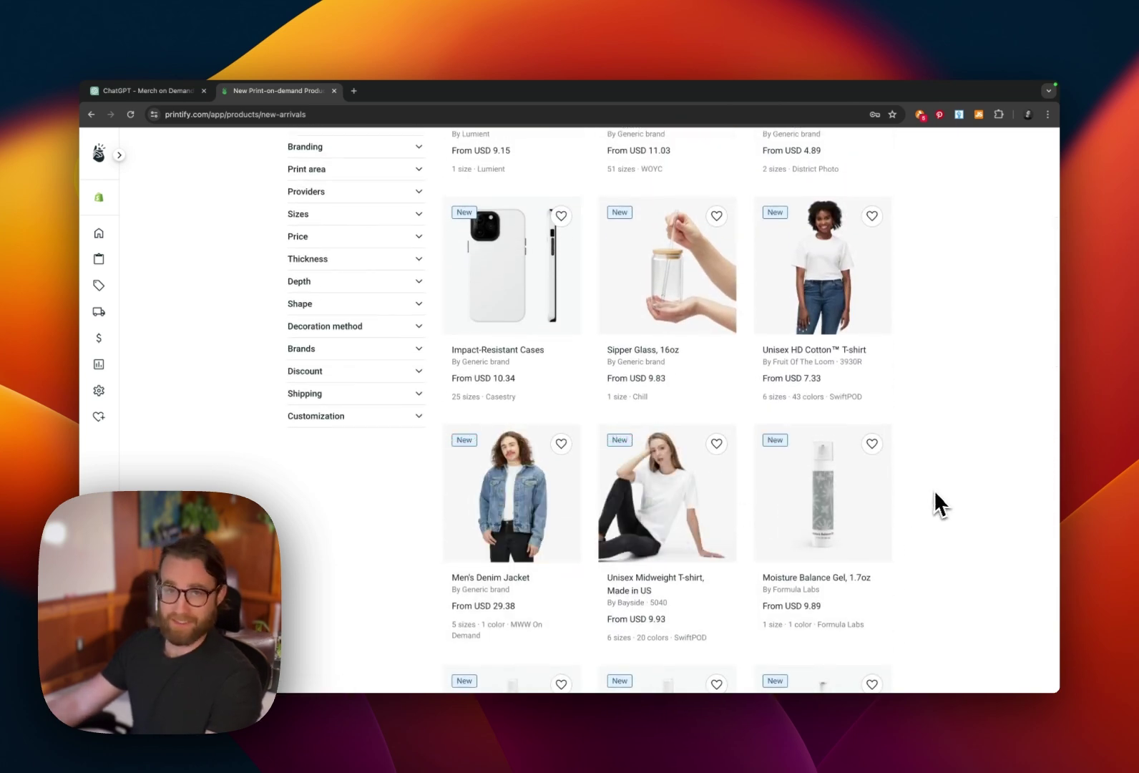
scroll(921, 464, "up", 2)
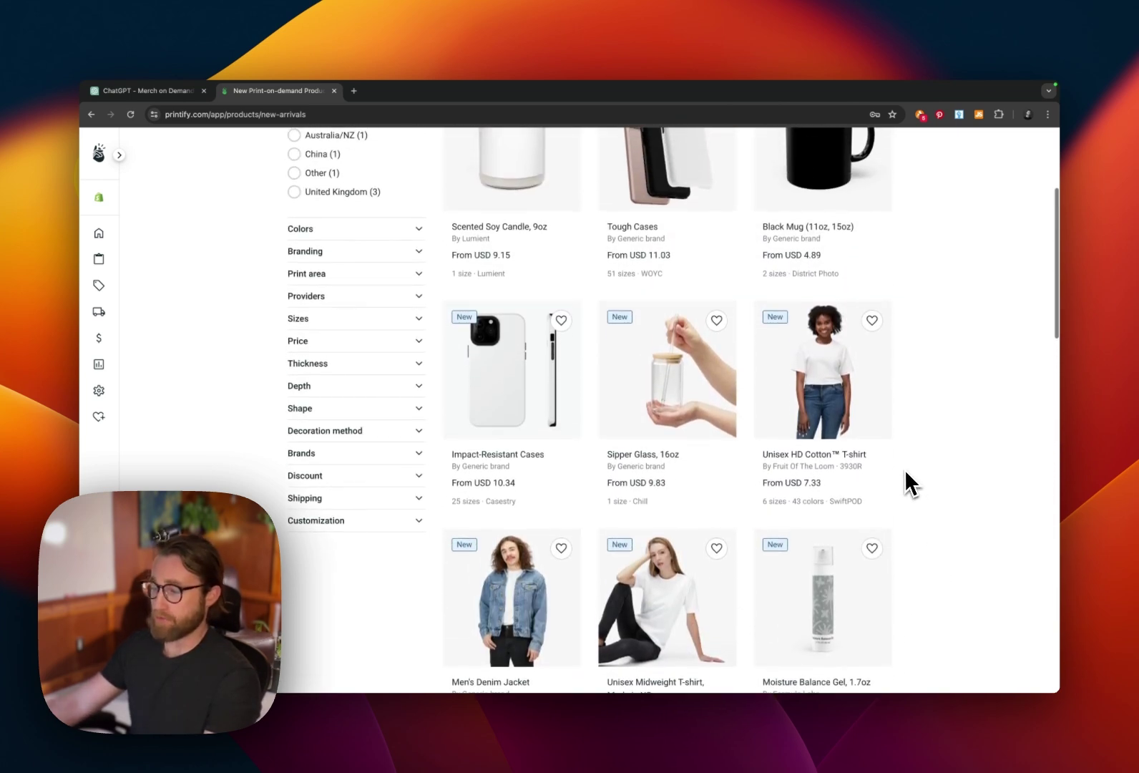
scroll(897, 477, "up", 3)
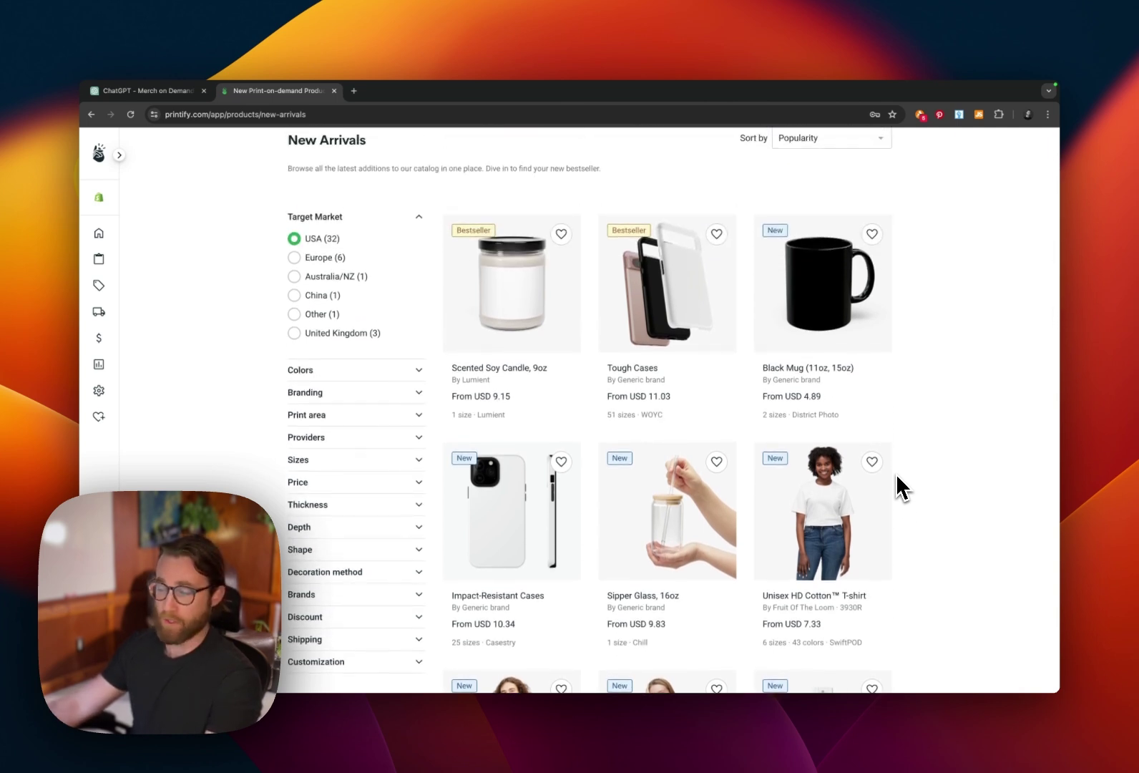
scroll(896, 487, "down", 3)
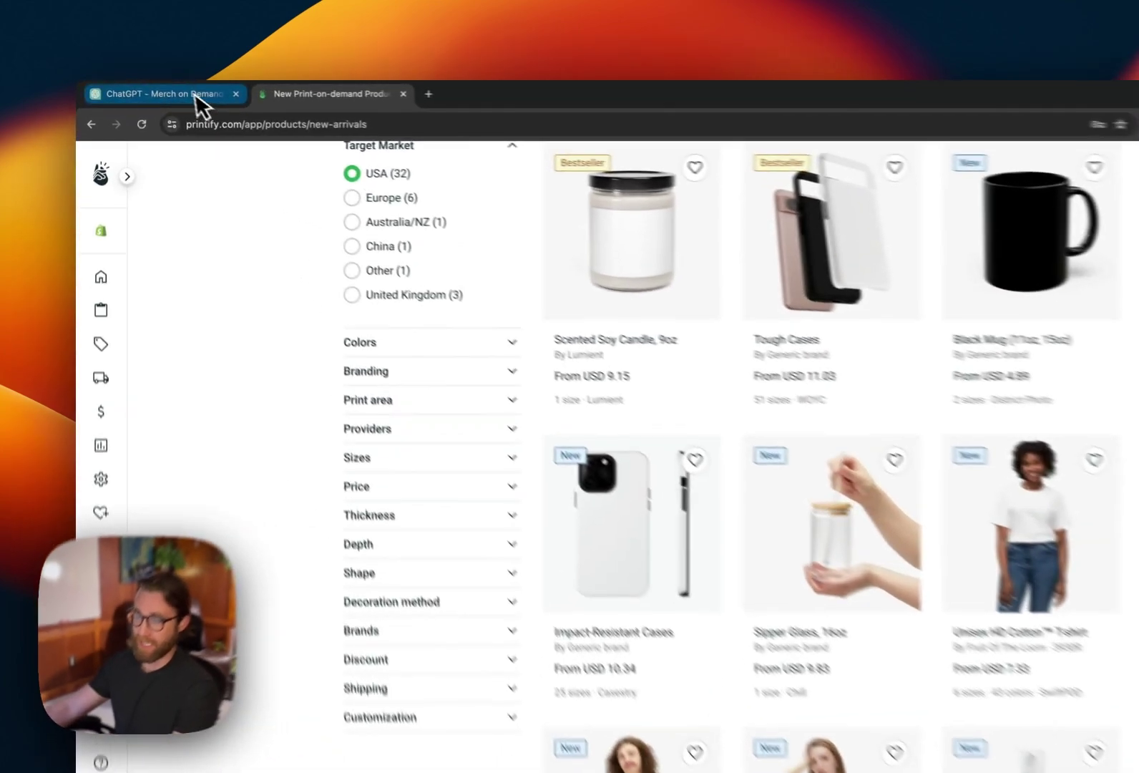
Return to the ChatGPT conversation showing the black-background Live Laugh Toaster Bath design
left_click(164, 91)
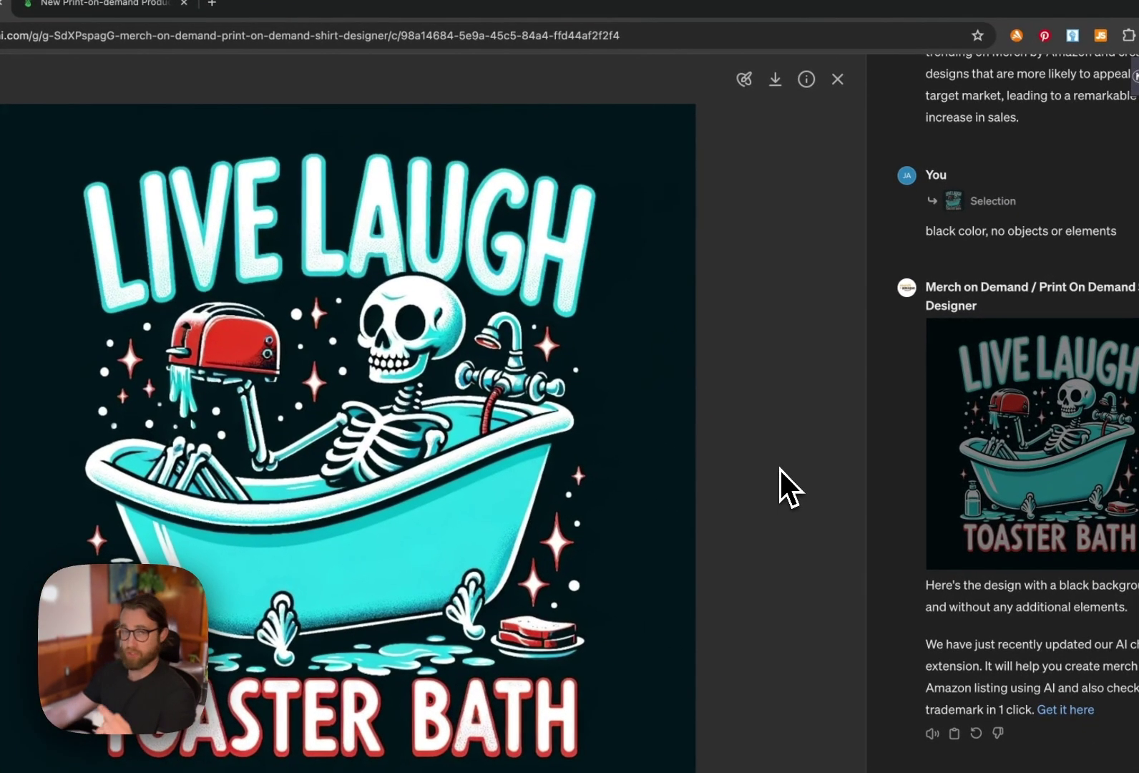